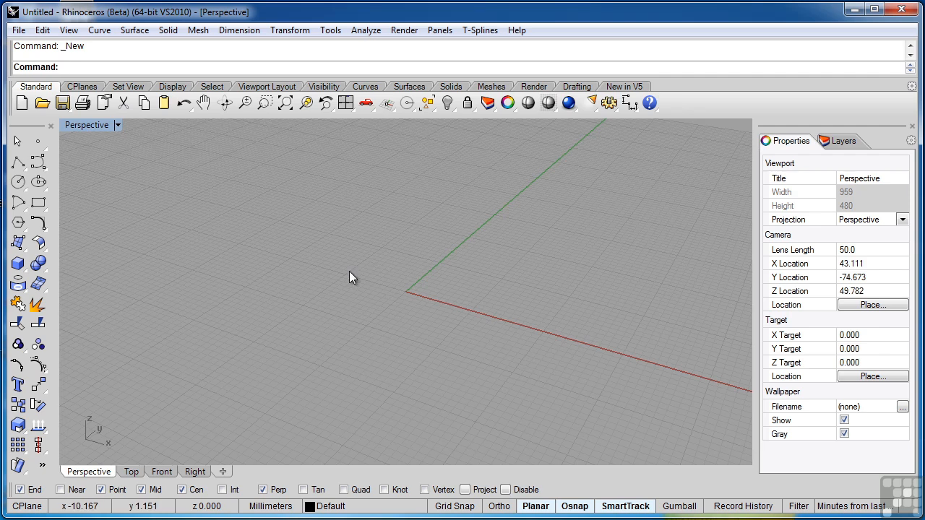
Draw a rectangle on the construction plane near the origin
right_click_drag(427, 254, 313, 260, "shift")
right_click_drag(317, 270, 335, 283)
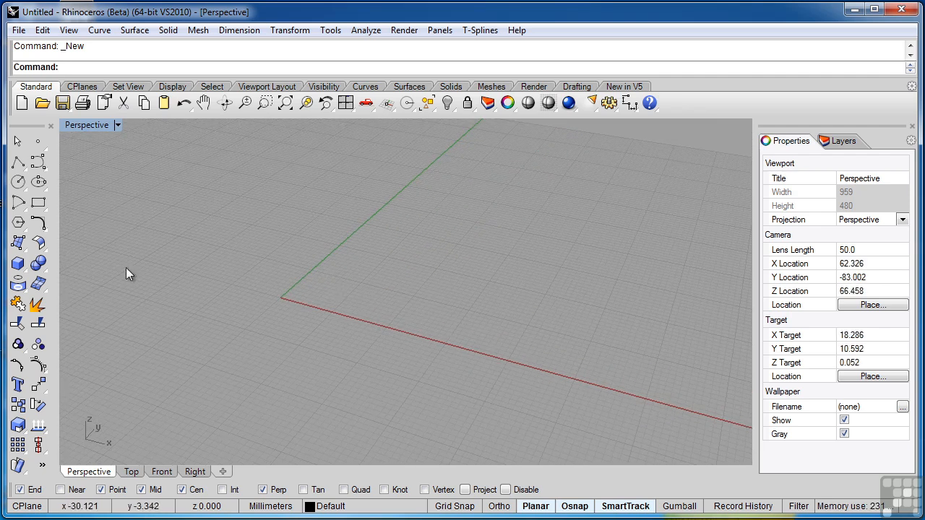
left_click(38, 205)
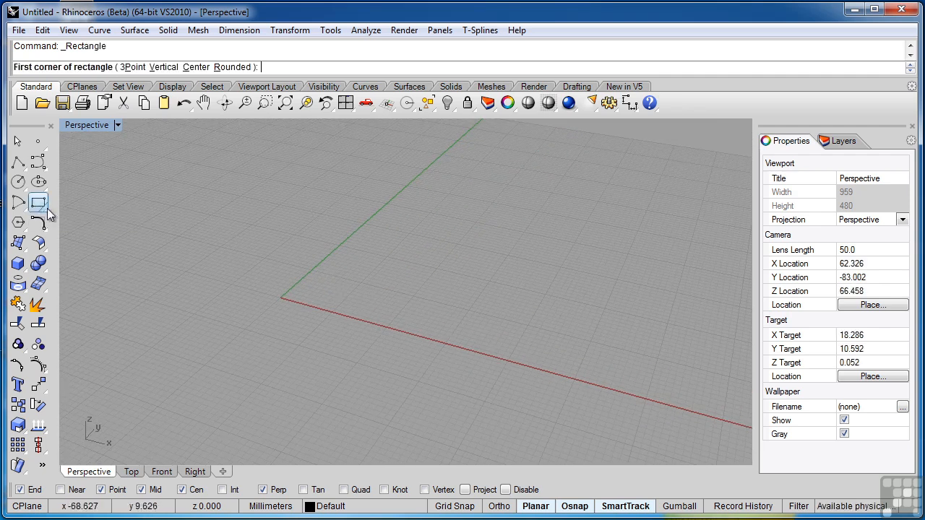
left_click(157, 303)
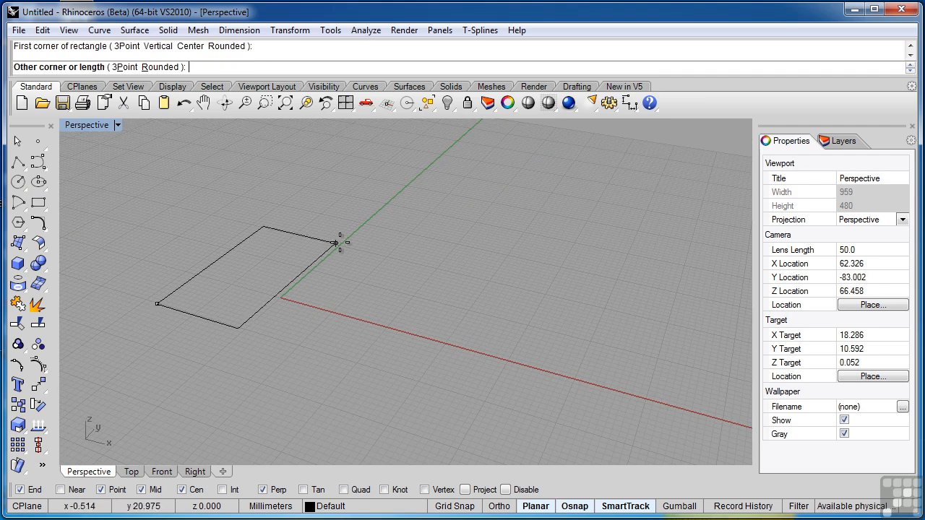
left_click(448, 253)
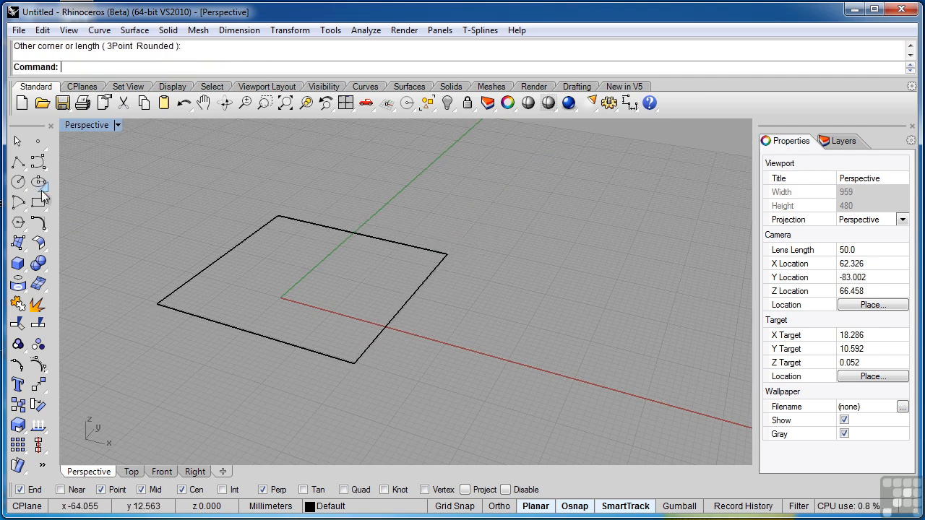
Draw a circle centred on the rectangle's back right corner, overlapping the rectangle
left_click(18, 182)
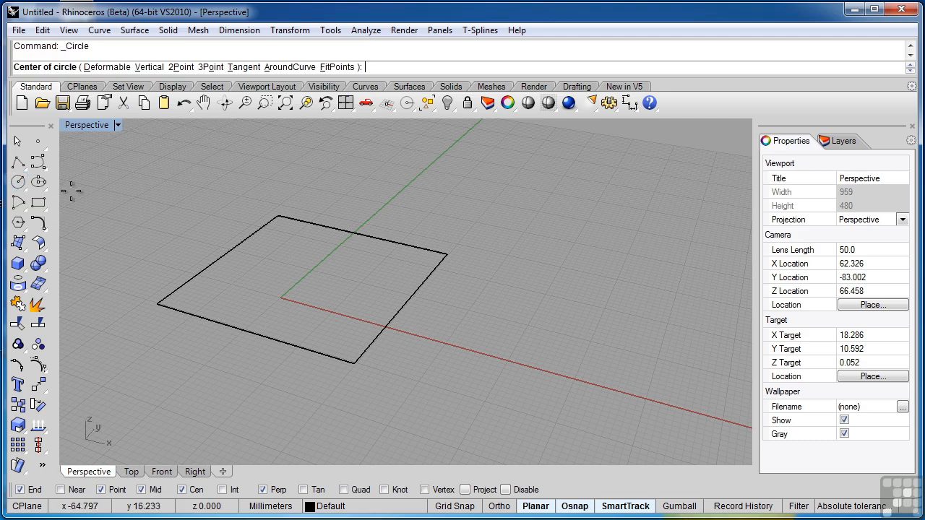
left_click(447, 253)
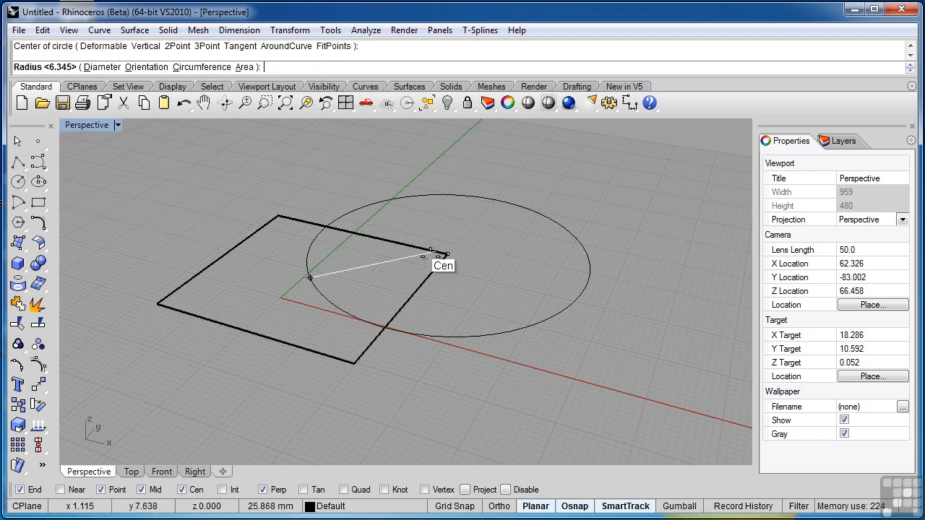
left_click(367, 280)
Duplicate the rectangle and circle, placing the copy to the right of the originals
scroll(359, 284, "down", 2)
right_click_drag(389, 284, 320, 287, "shift")
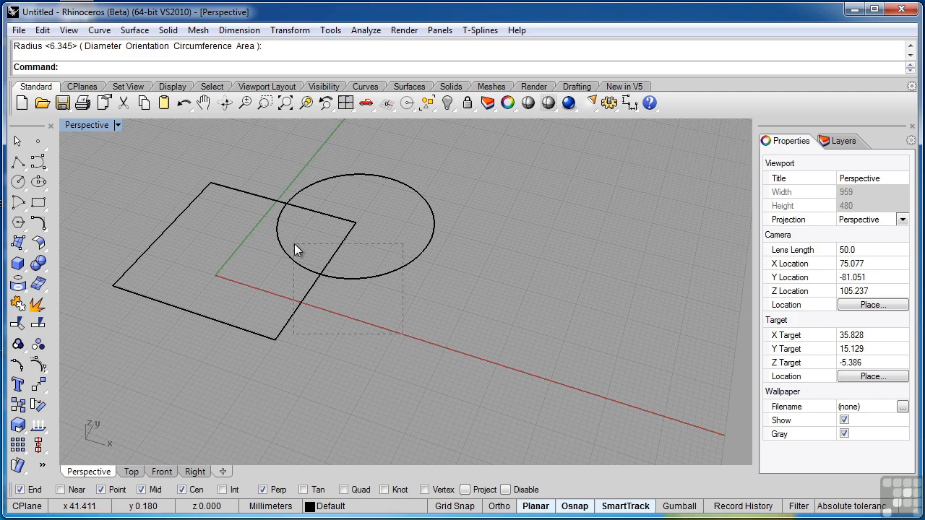
left_click_drag(402, 334, 520, 329)
key("alt")
left_click(356, 378)
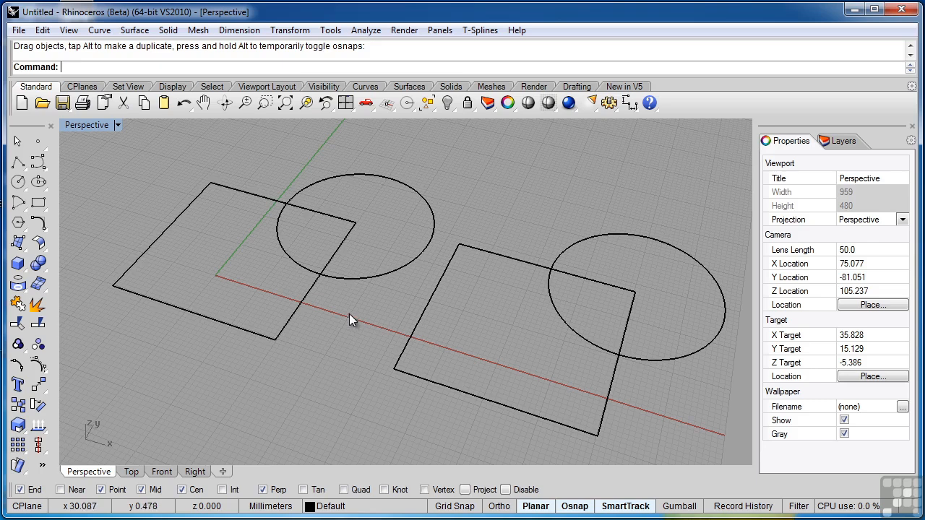
Trim the left rectangle and circle against each other, removing the overlap, and join them into one closed curve
left_click_drag(285, 247, 285, 248)
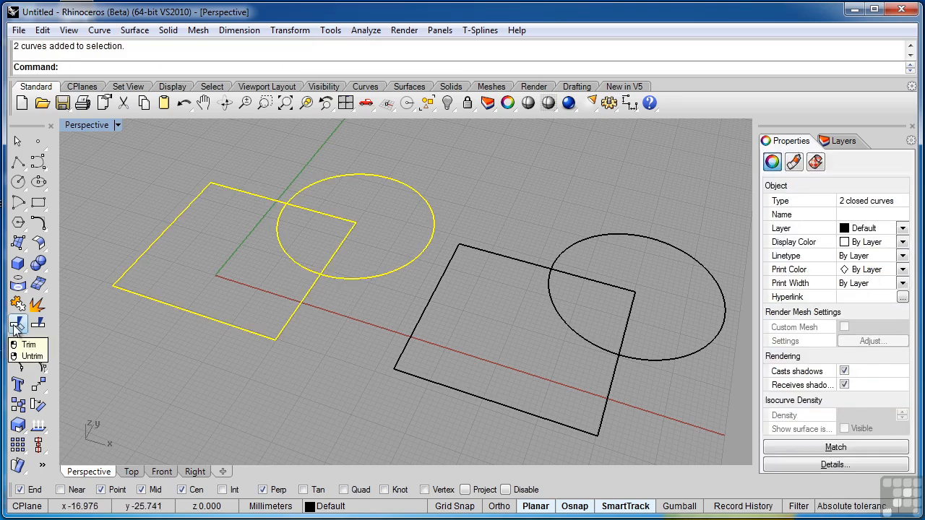
left_click(17, 326)
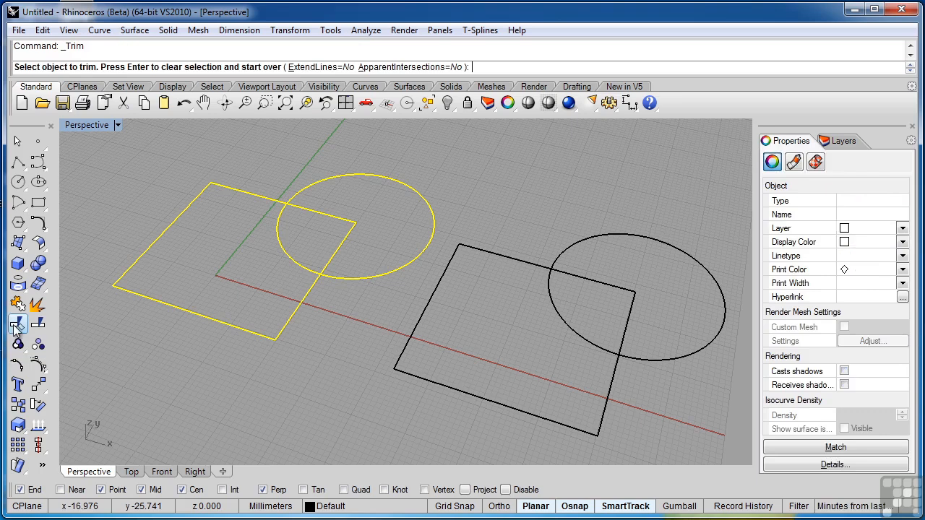
left_click(430, 205)
left_click(350, 238)
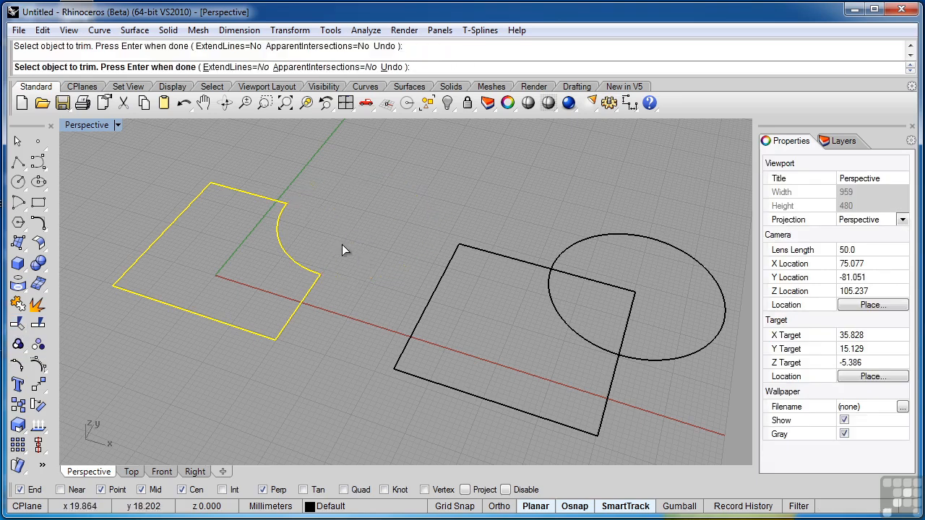
left_click(17, 303)
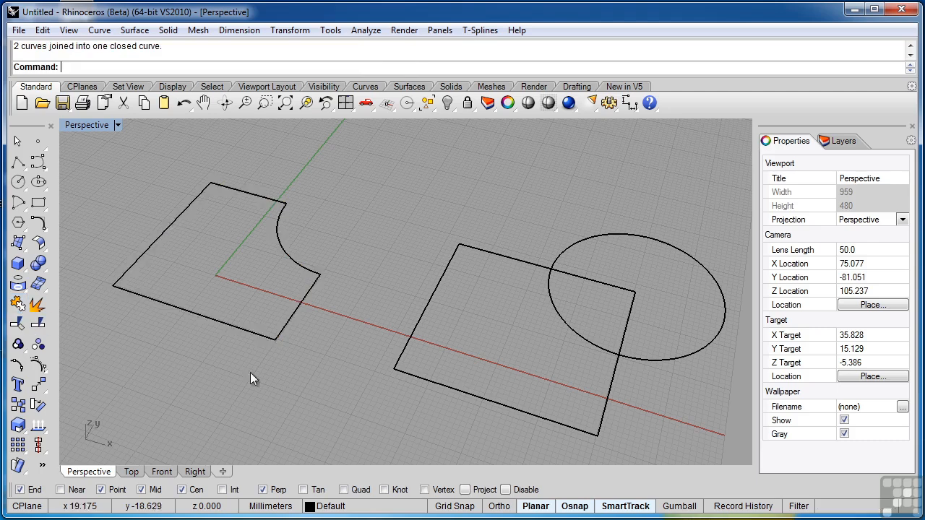
Move the left joined shape slightly toward the front left
left_click(285, 331)
left_click_drag(287, 323, 282, 355)
left_click(333, 422)
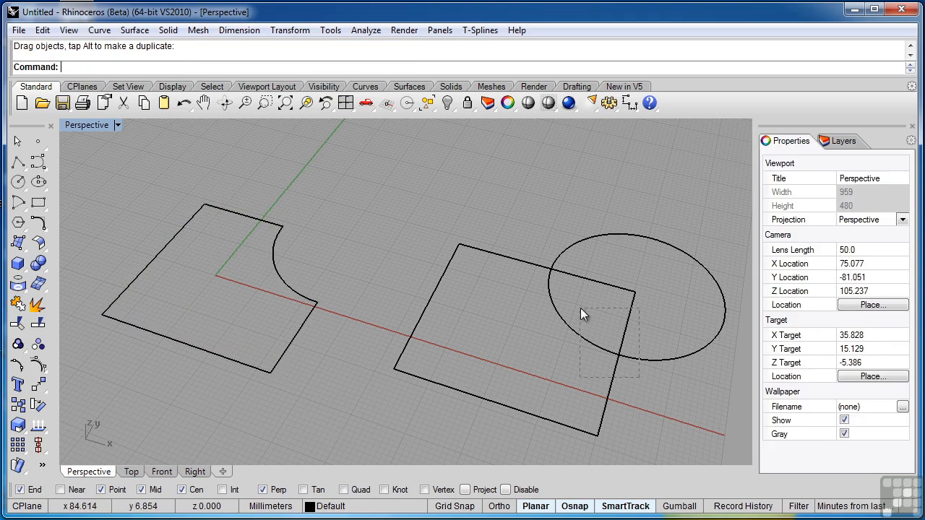
Trim the right rectangle and circle against each other and join them into one closed curve
left_click_drag(580, 308, 316, 391)
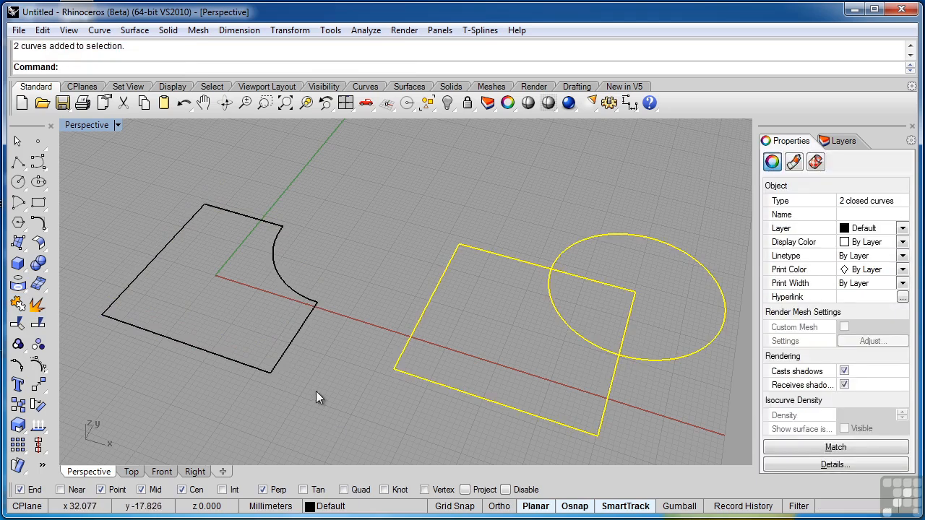
left_click(18, 325)
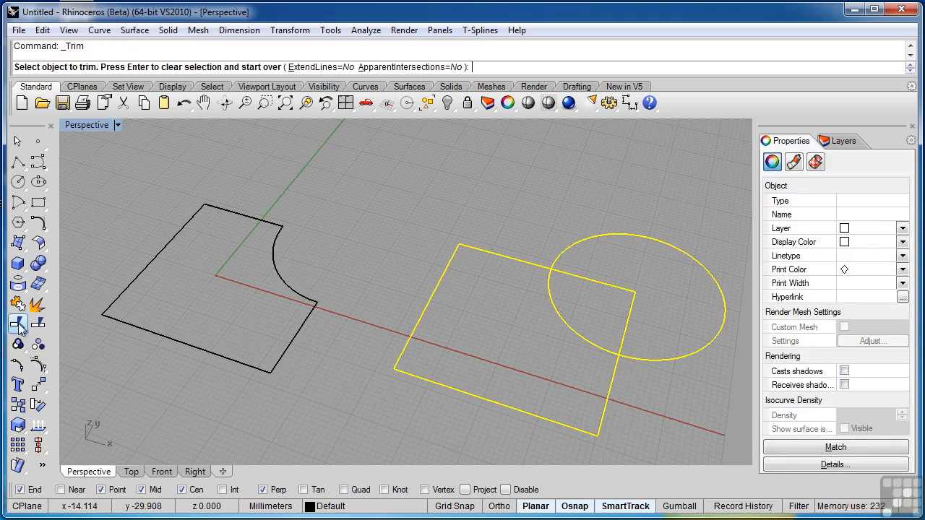
left_click(617, 234)
left_click(612, 284)
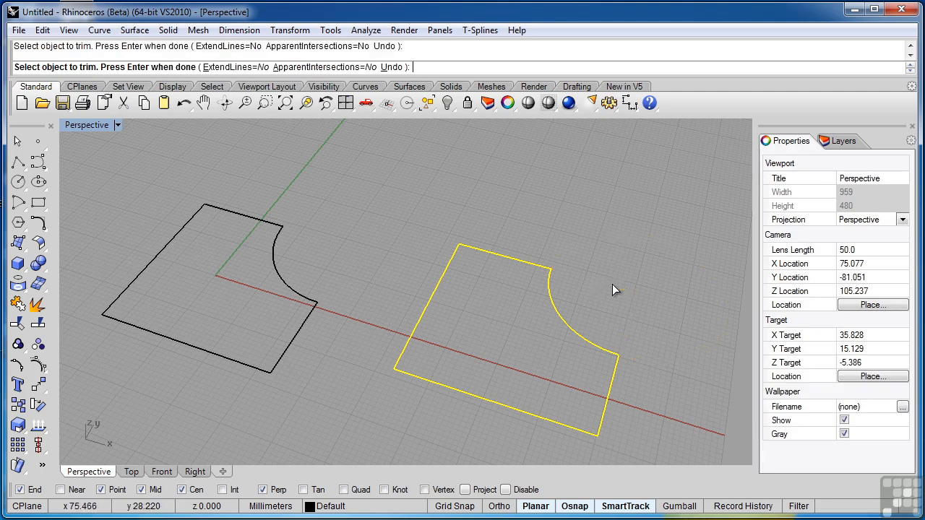
left_click(18, 304)
left_click(373, 202)
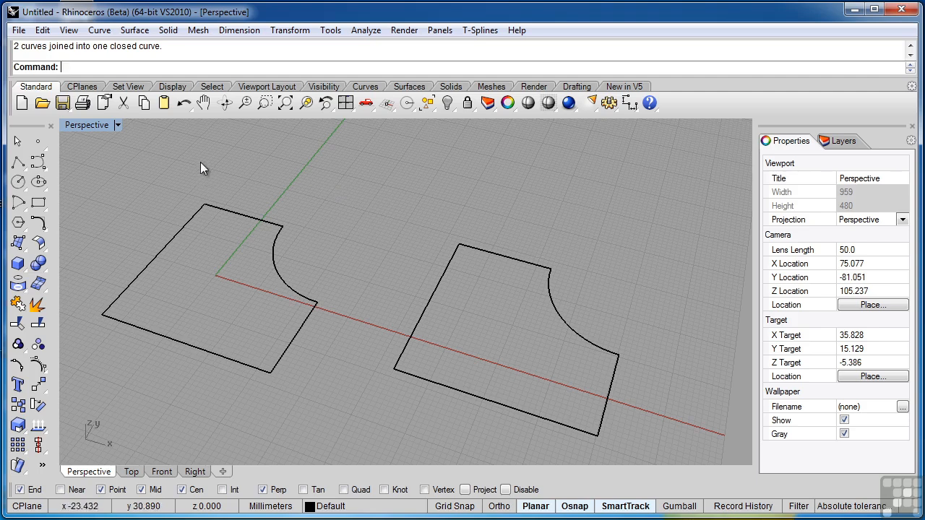
Tear off the Undo toolbar as a floating panel in the viewport
left_click(189, 113)
left_click_drag(188, 119, 546, 144)
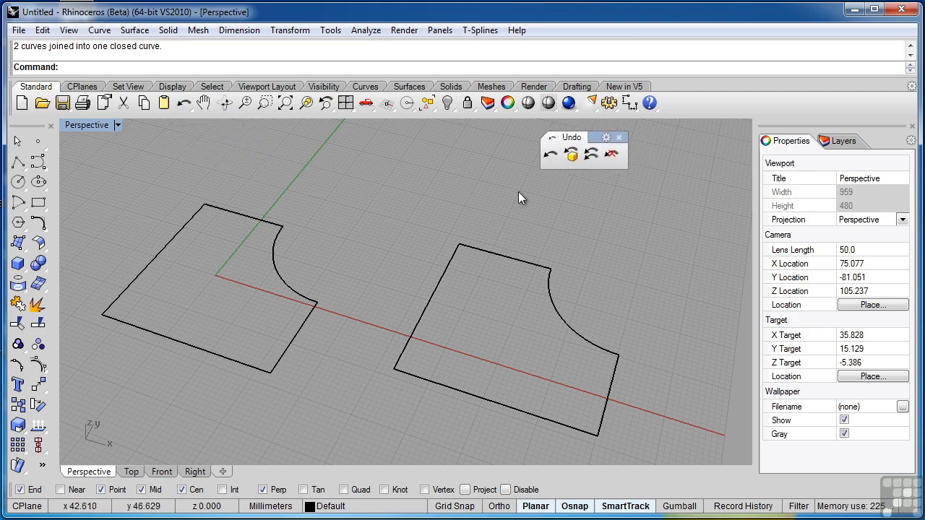
Undo the right shape's join and trim, then redo both
left_click(550, 154)
left_click(550, 154)
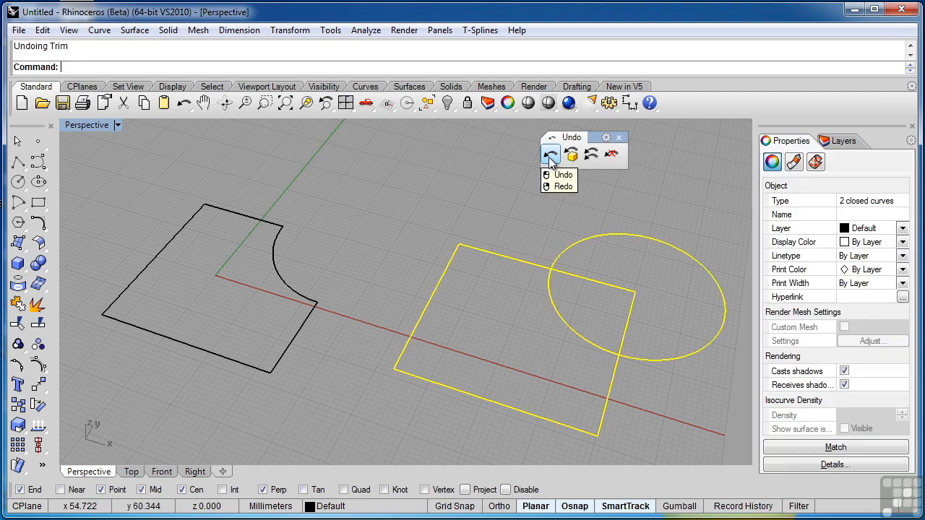
right_click(549, 156)
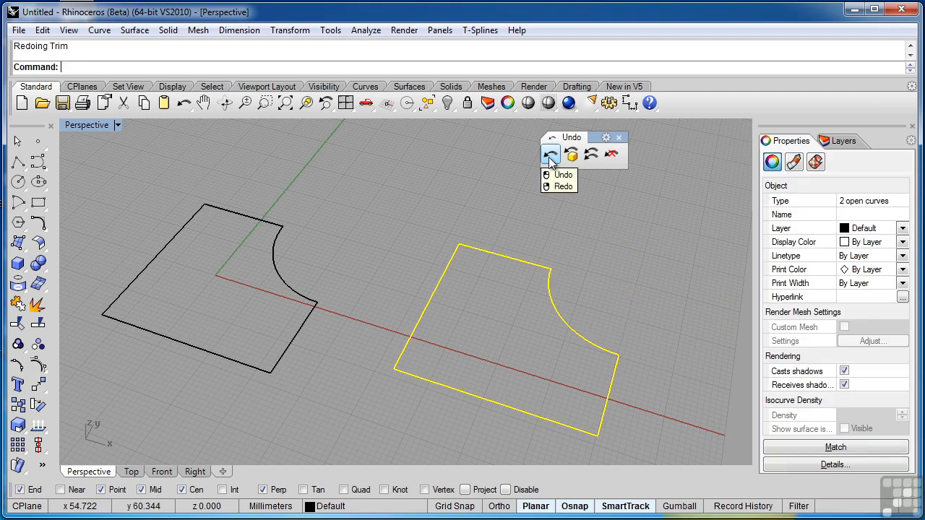
right_click(550, 156)
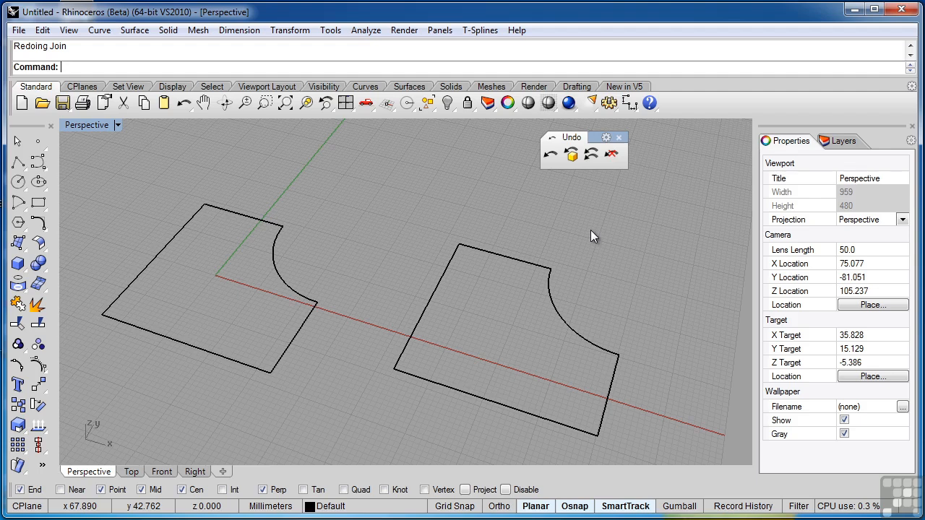
Undo the last six commands from Join back to the duplicate Drag with Undo Multiple
left_click(591, 155)
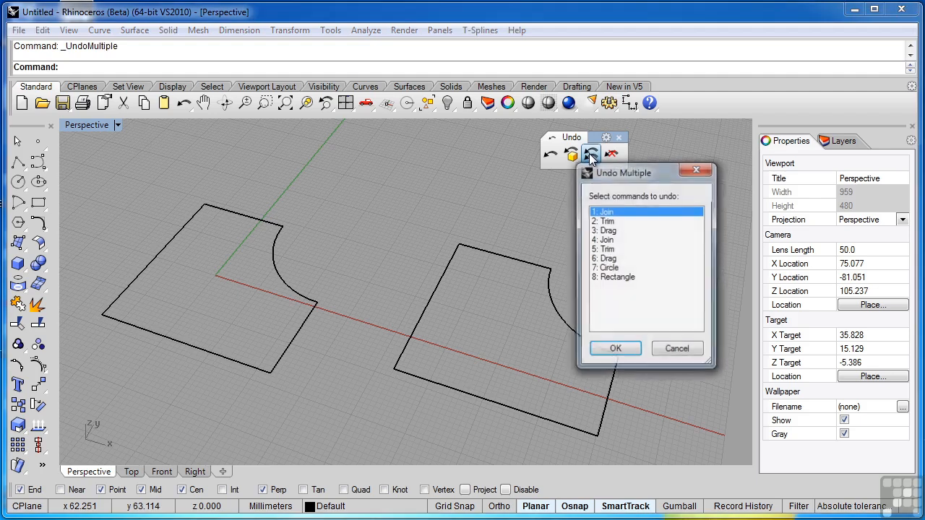
left_click(606, 221)
left_click(605, 240)
left_click(605, 249)
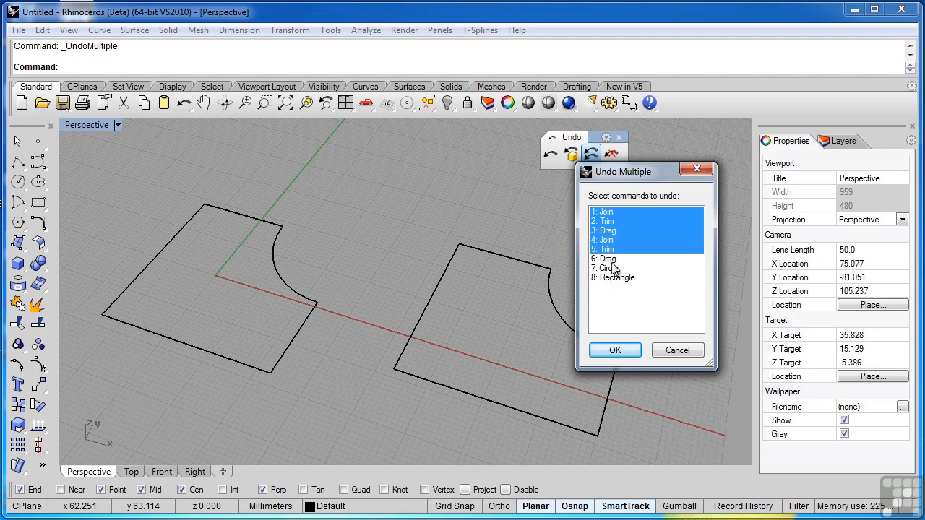
left_click(609, 259)
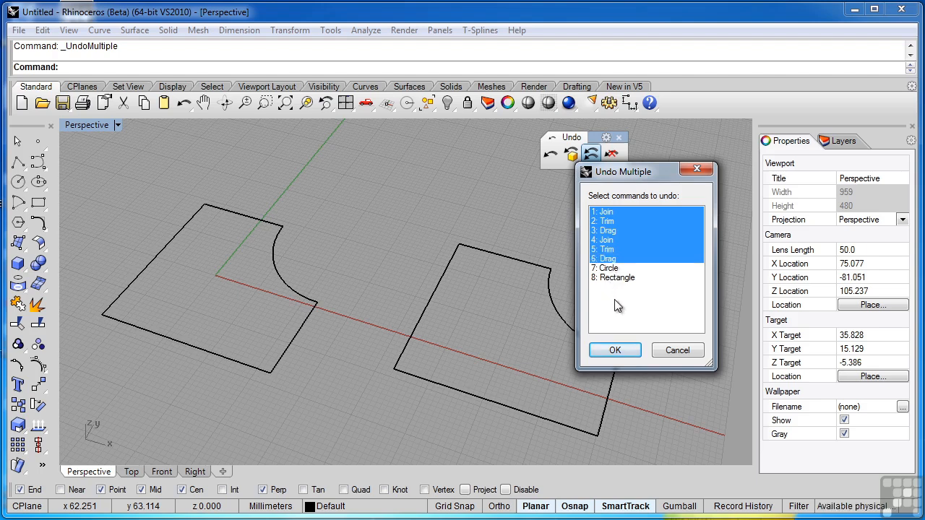
left_click(615, 350)
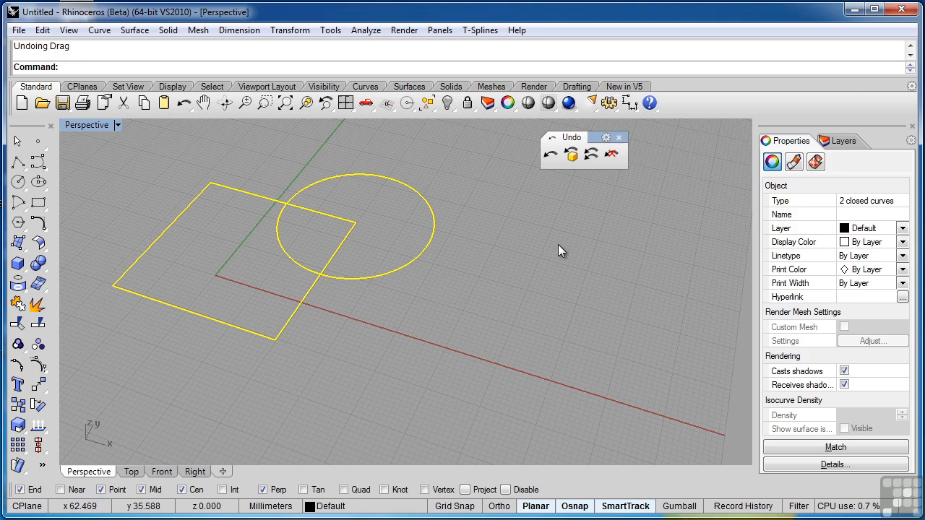
Redo all six undone commands with Redo Multiple
right_click(588, 159)
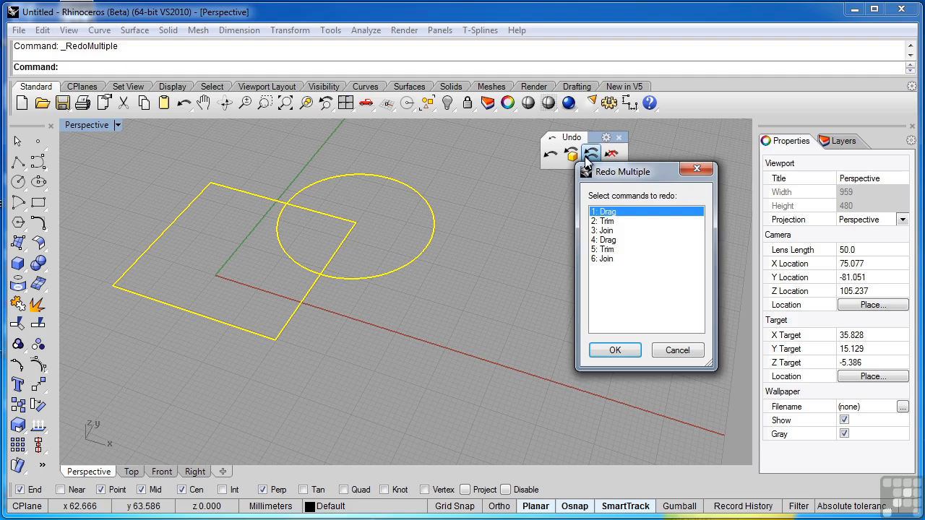
left_click(604, 260, "shift")
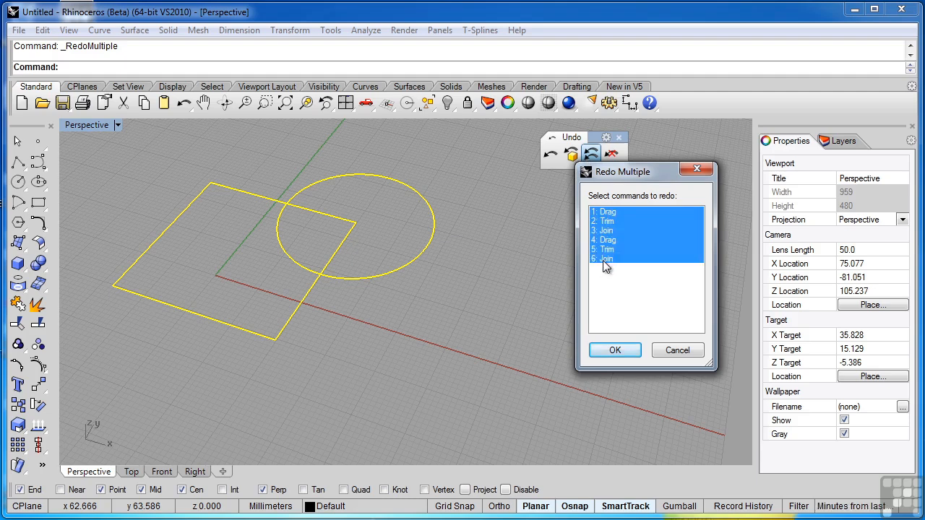
left_click(615, 350)
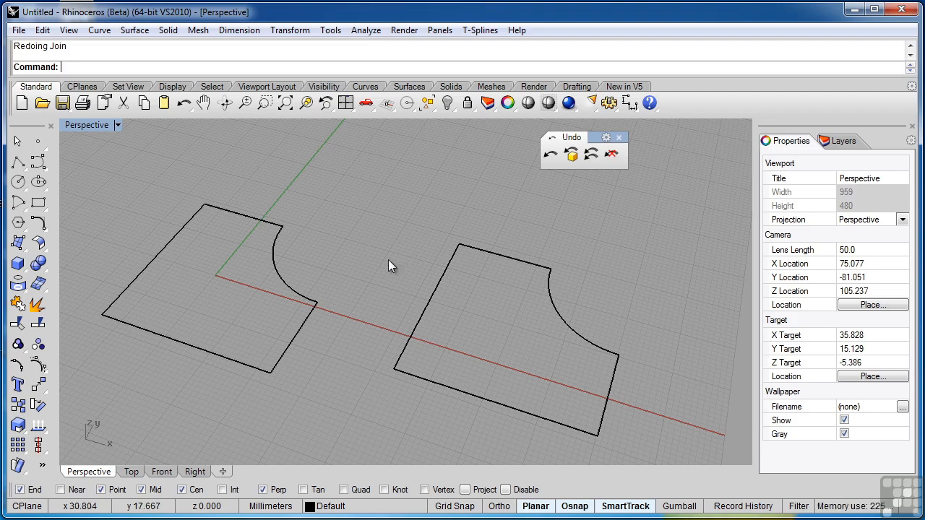
Select each joined shape in turn to inspect it
left_click(315, 311)
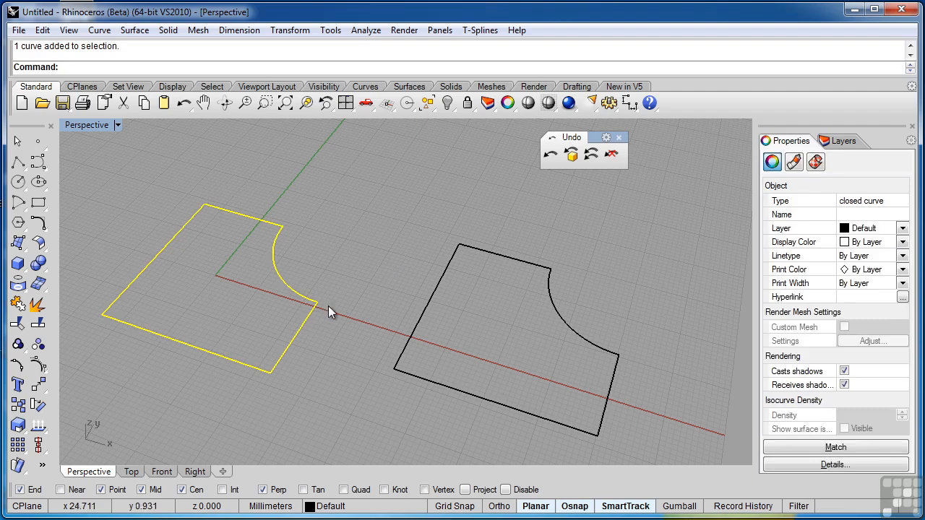
left_click(346, 315)
left_click(307, 322)
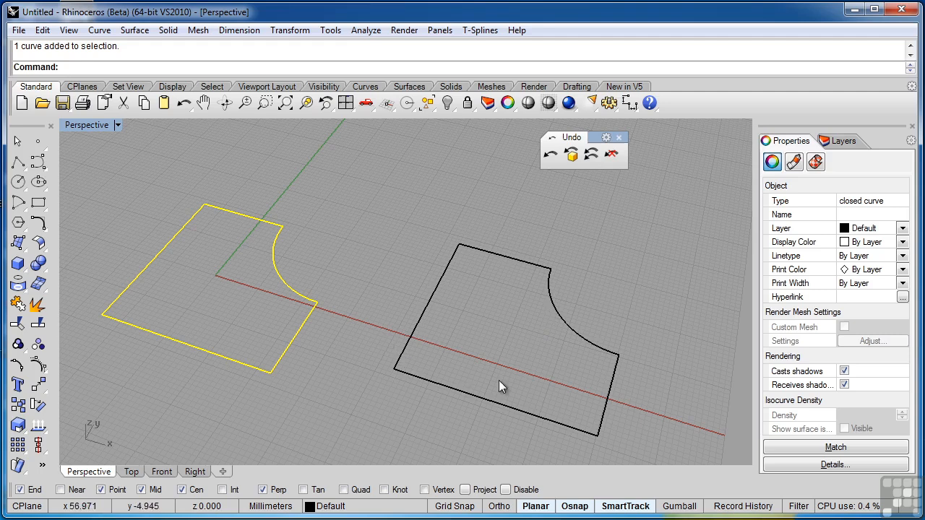
left_click(515, 368)
left_click(557, 324)
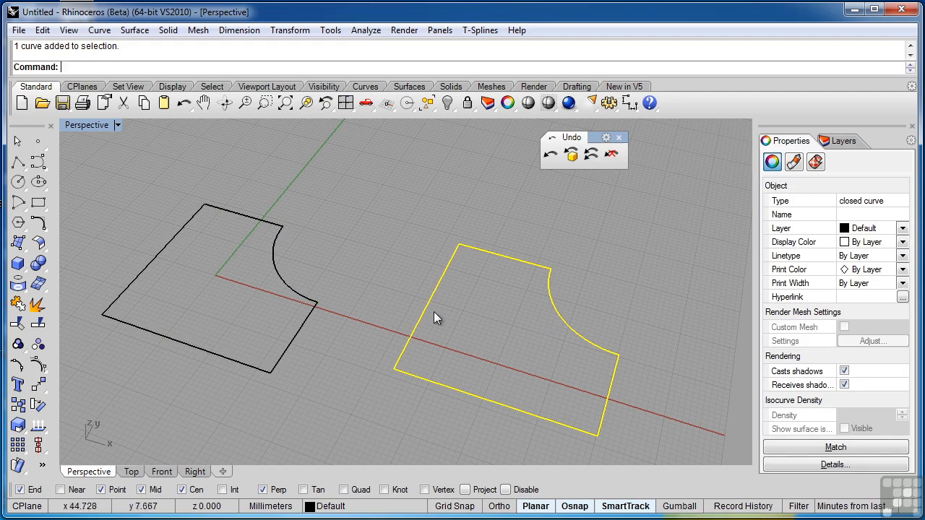
left_click(357, 275)
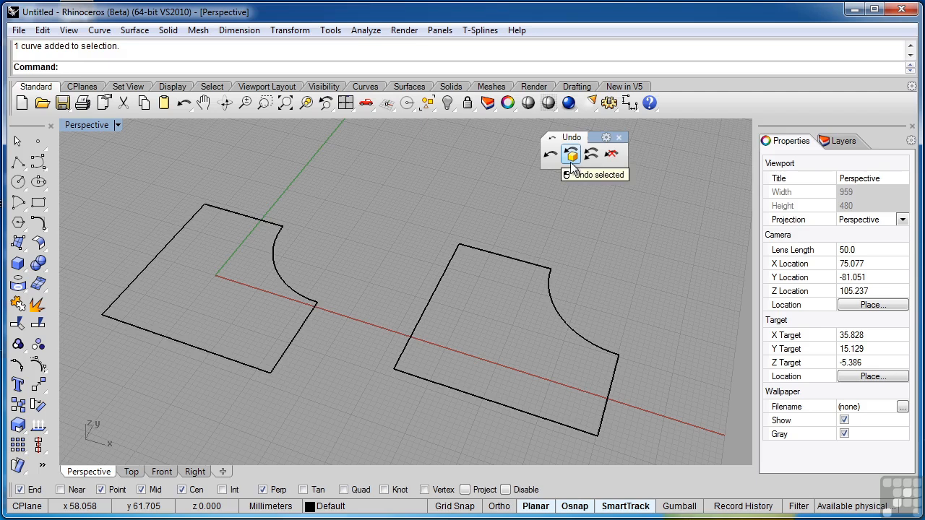
Undo the latest shape changes, then open the undo history list and cancel it
left_click(589, 154)
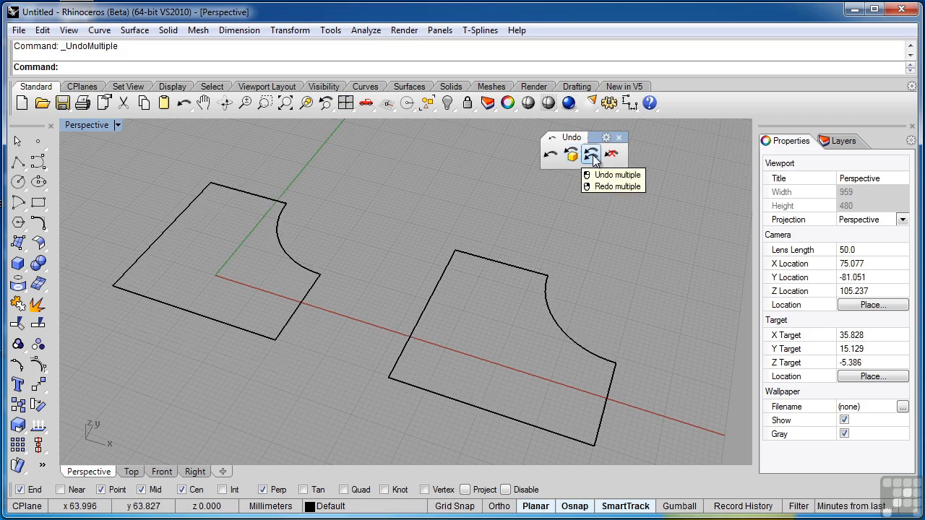
left_click(591, 156)
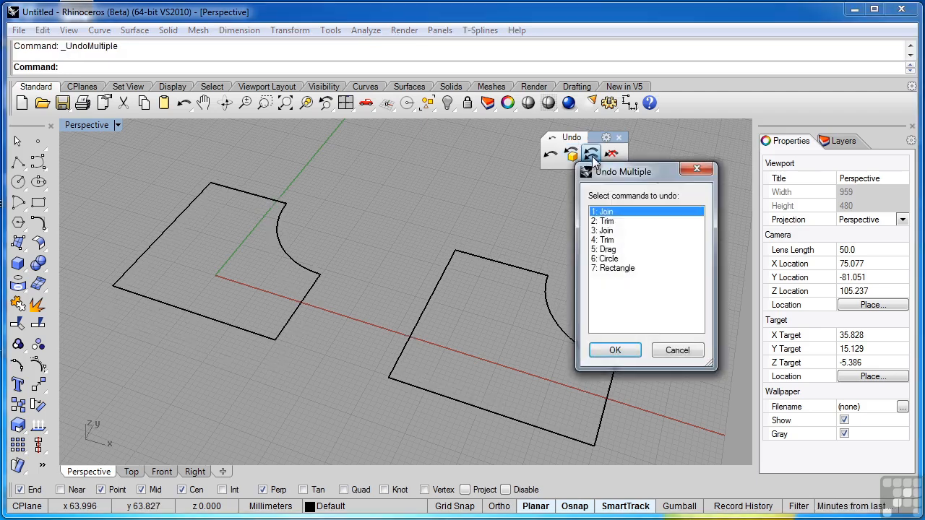
left_click(678, 350)
Select the left joined shape and use Undo Selected to undo its Join and Trim commands
left_click(315, 279)
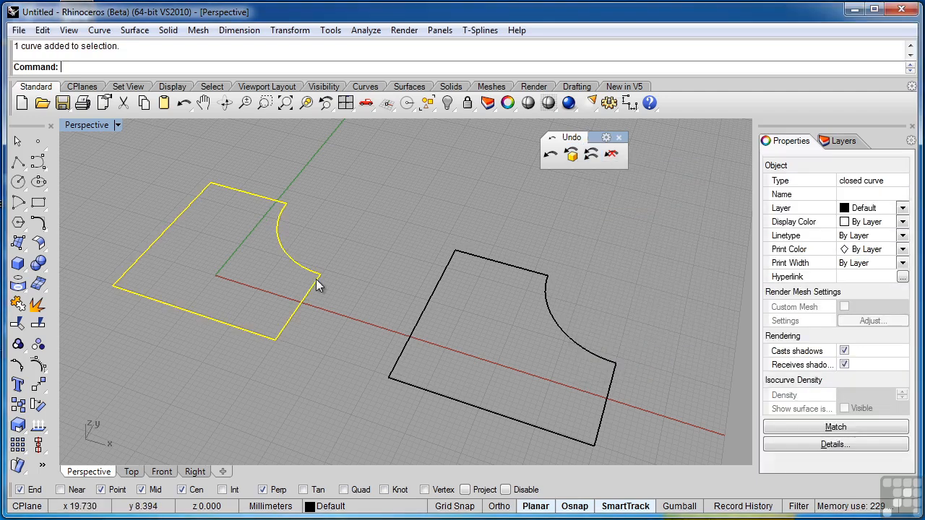
left_click(571, 156)
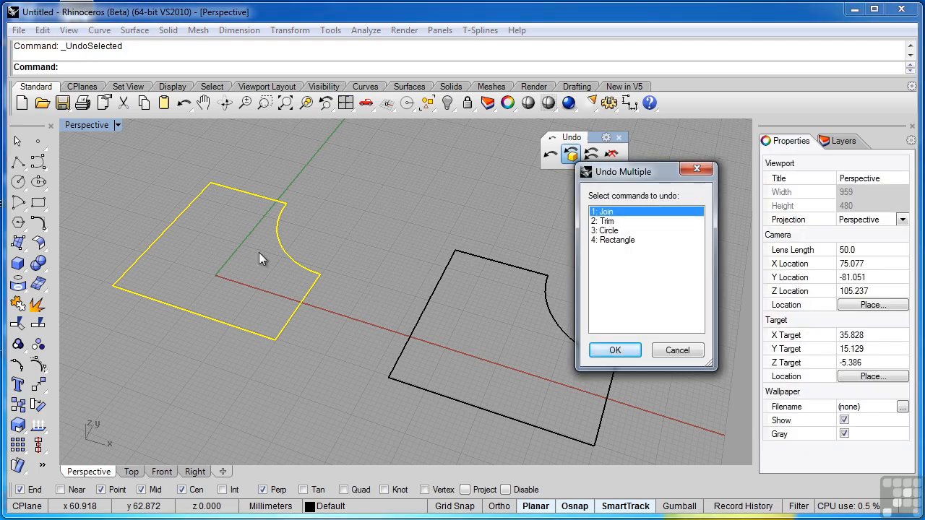
left_click(611, 221)
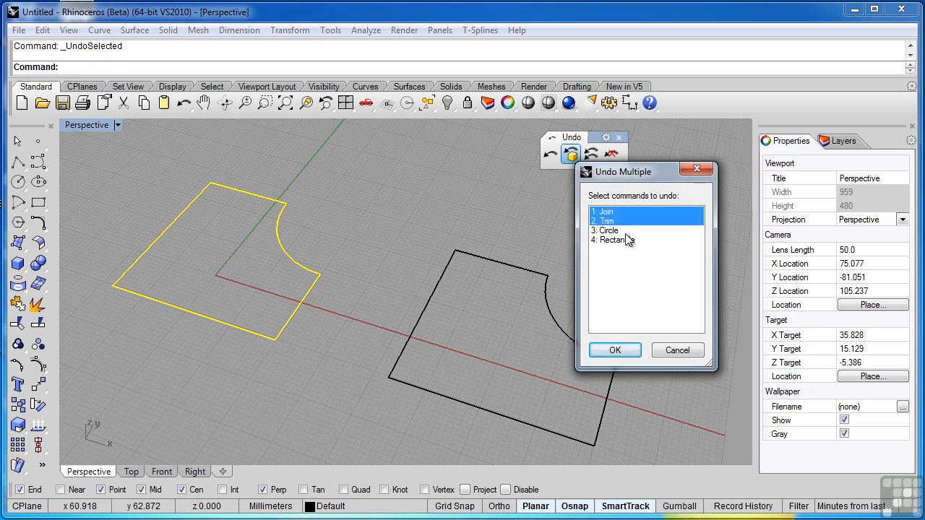
left_click(614, 351)
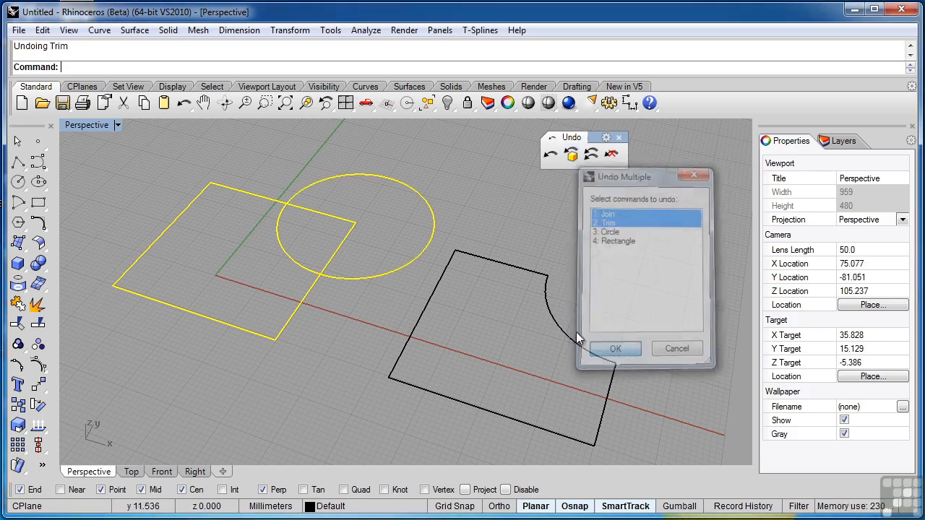
Trim the overlapping rectangle and circle into a single outline and join the trimmed curves
key("Escape")
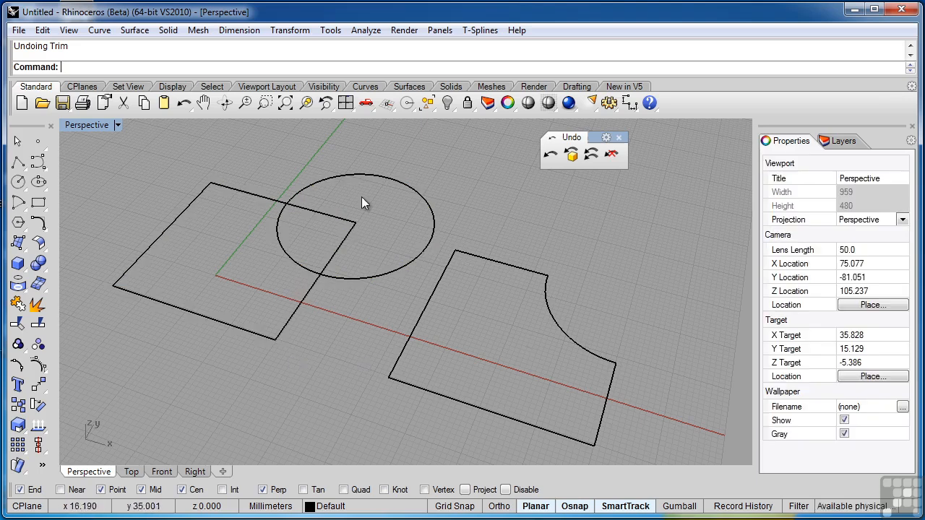
left_click_drag(349, 322, 293, 256)
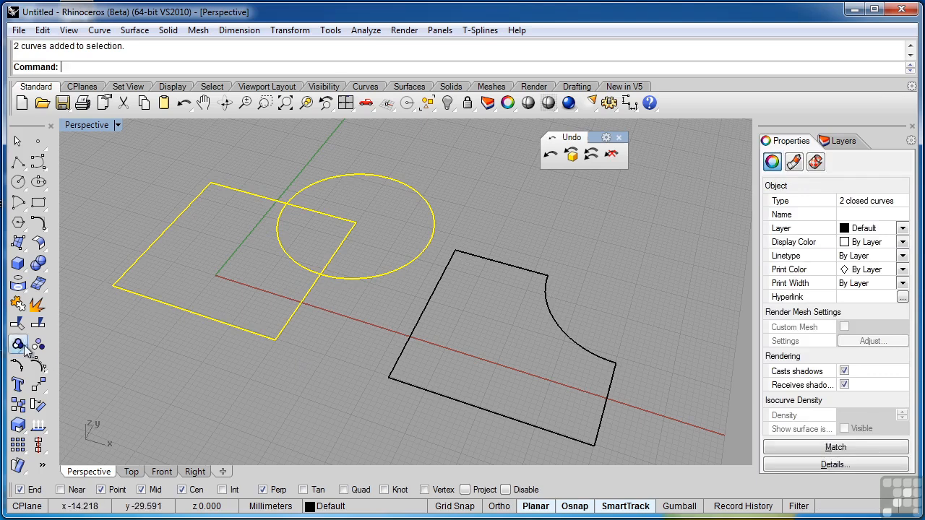
left_click(18, 324)
left_click(285, 249)
left_click(335, 216)
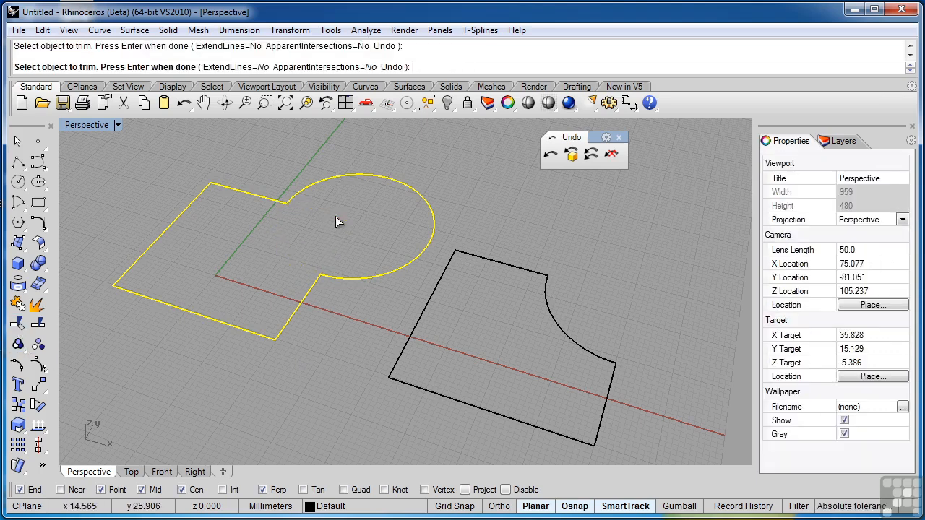
middle_click(253, 281)
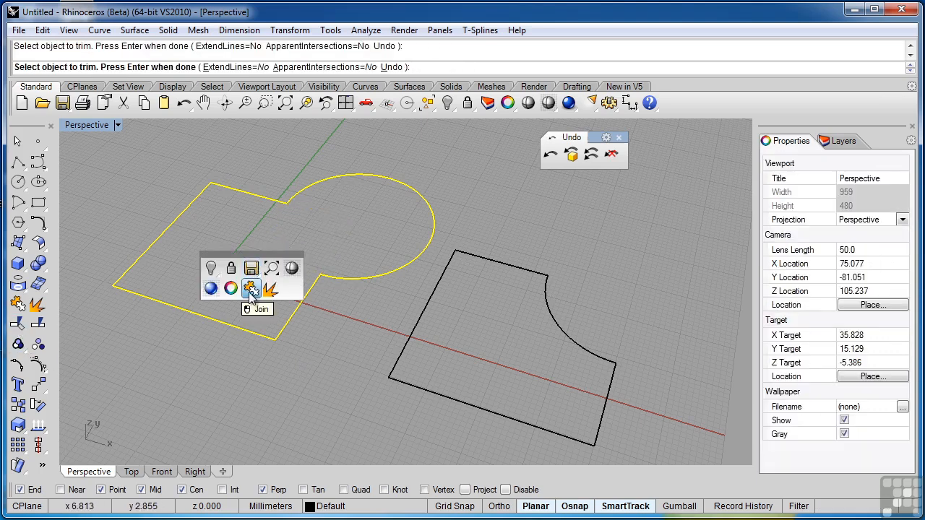
left_click(251, 290)
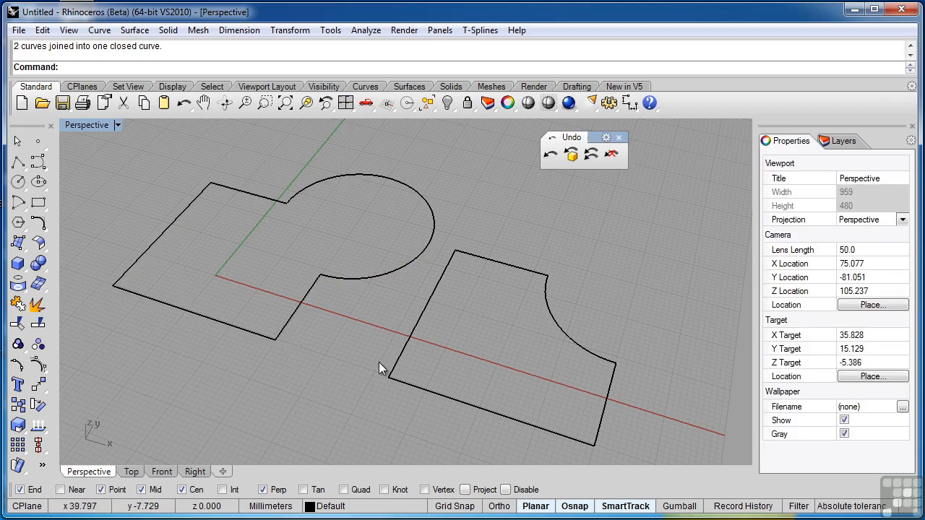
Delete both joined shapes
scroll(377, 358, "down", 4)
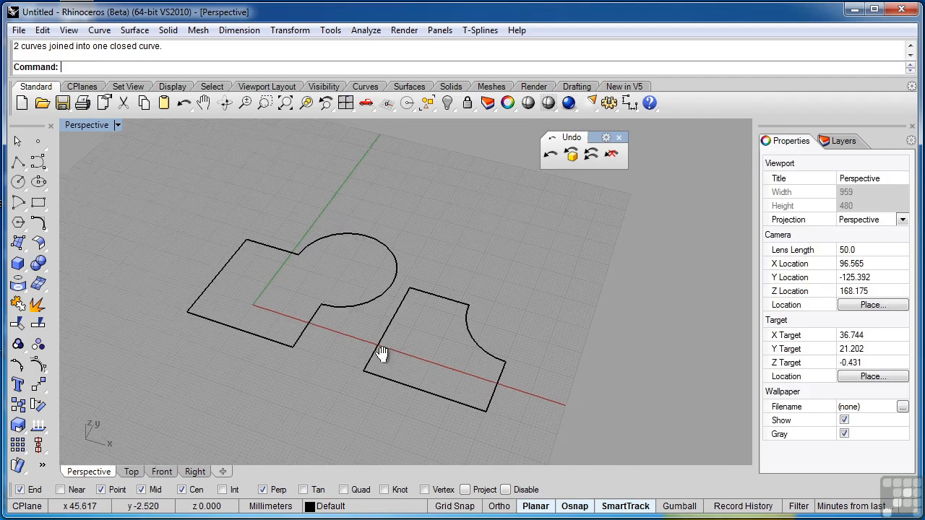
left_click_drag(337, 273, 338, 273)
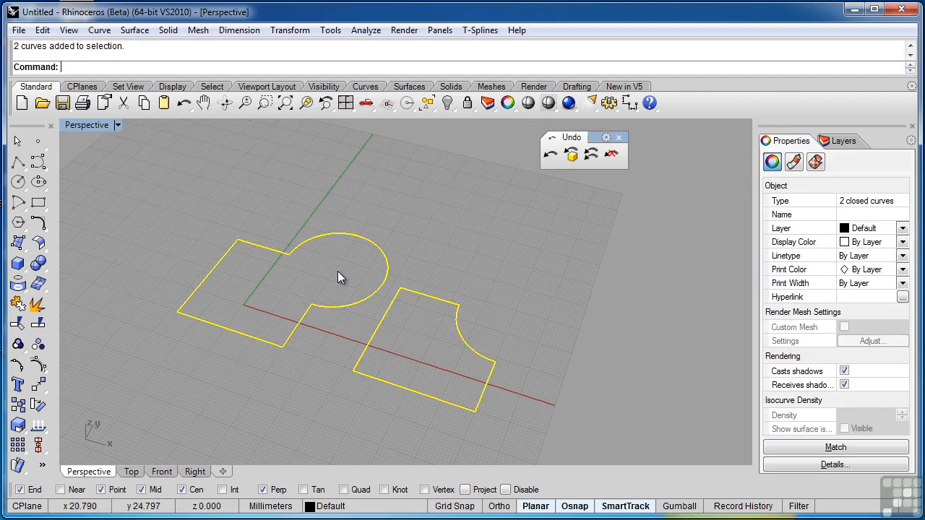
key("Delete")
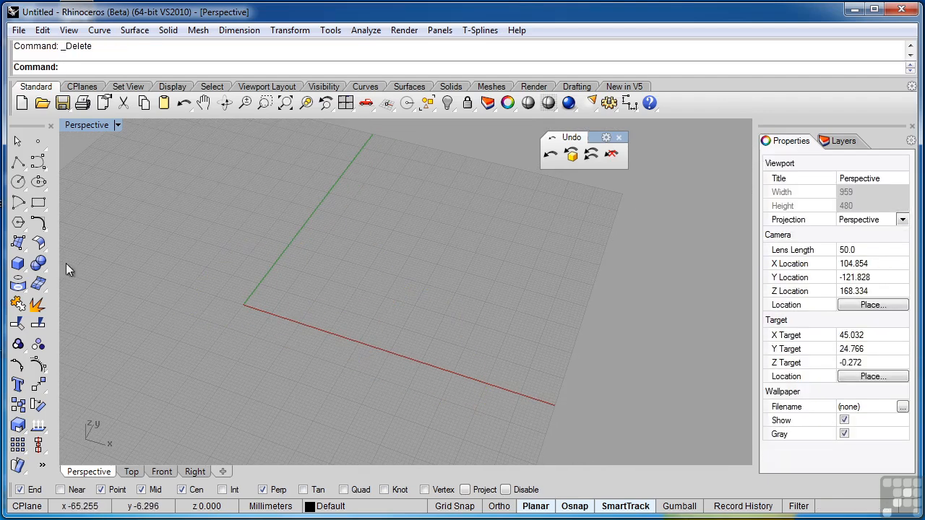
Create a 20 by 20 by 20 box with its base corner at the origin
left_click(18, 265)
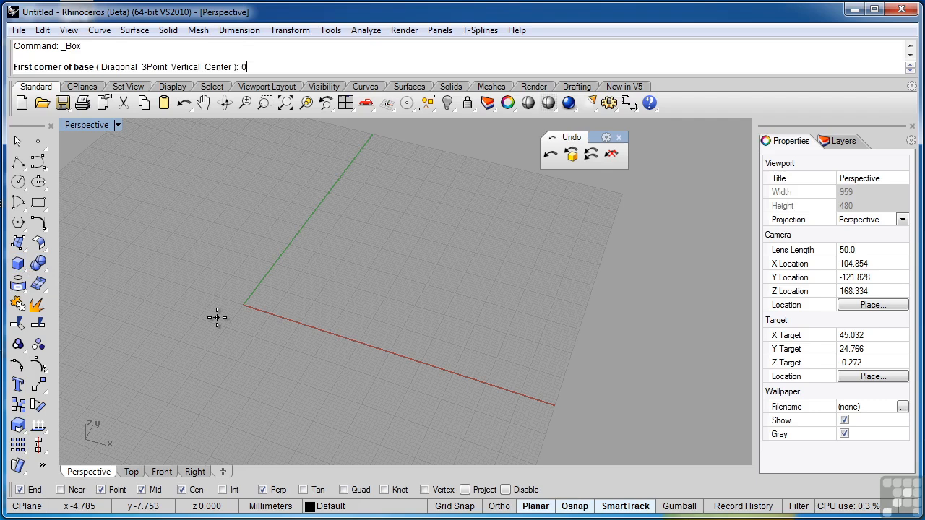
type("0")
key("Return")
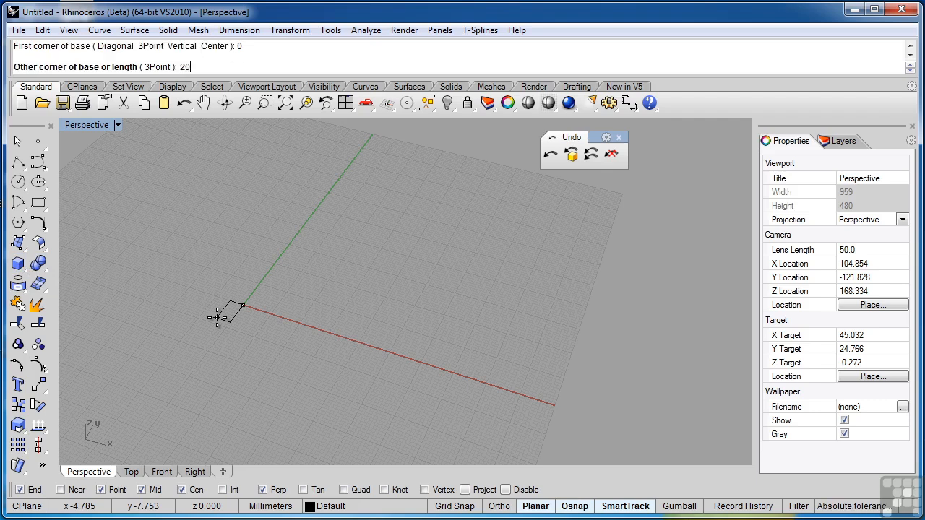
type("20")
key("Return")
type("20")
key("Return")
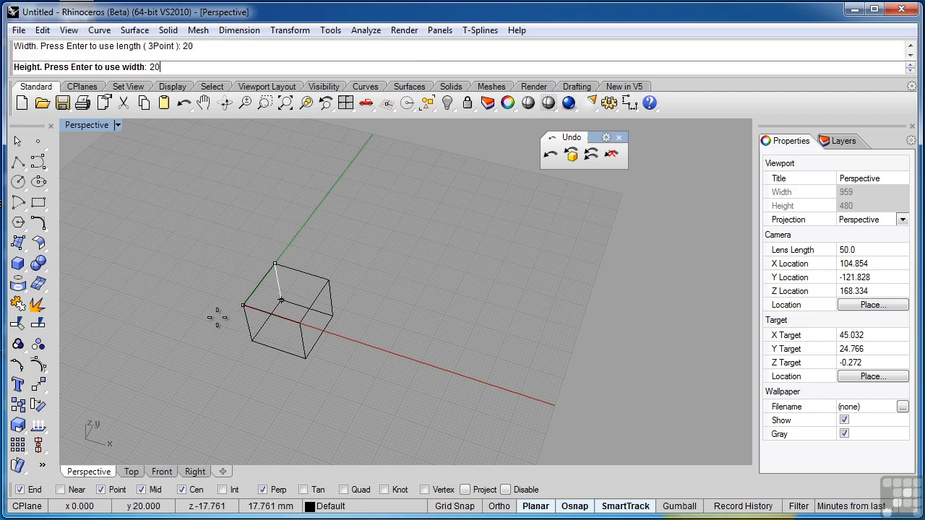
key("Return")
Switch the Perspective viewport to Shaded display
right_click_drag(217, 317, 270, 324)
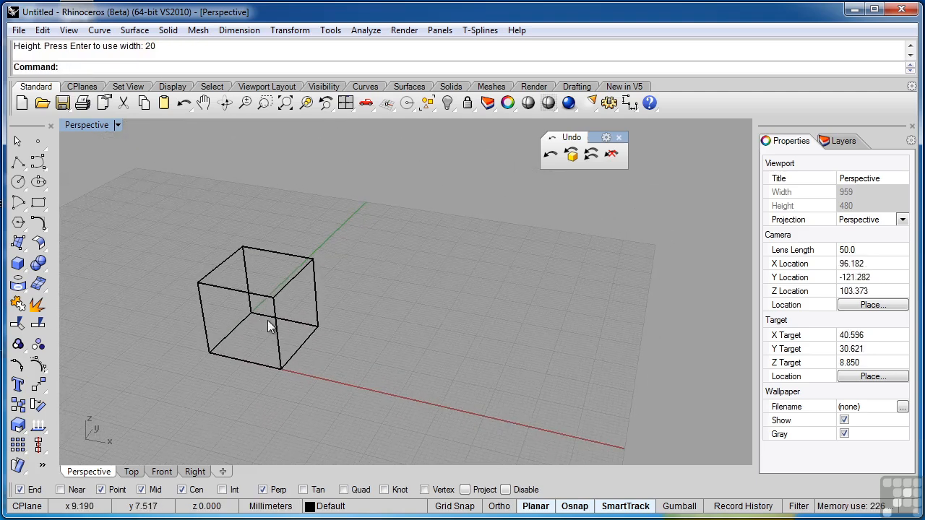
left_click(118, 124)
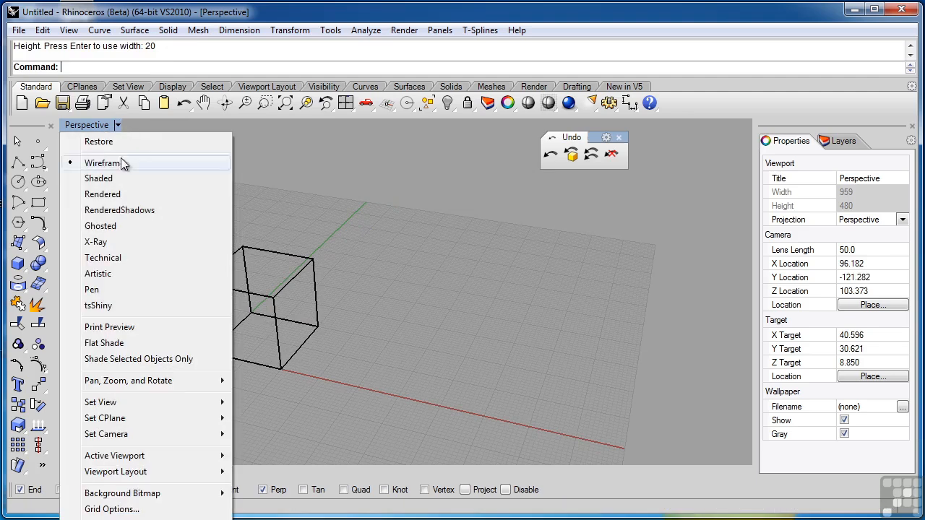
left_click(107, 181)
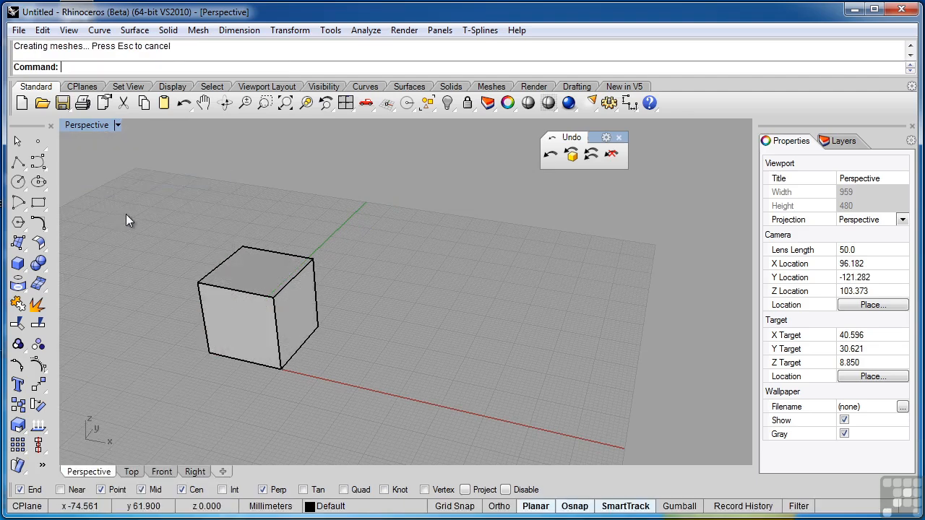
Create a sphere of radius 10 centered on the box's top corner
left_click(18, 263)
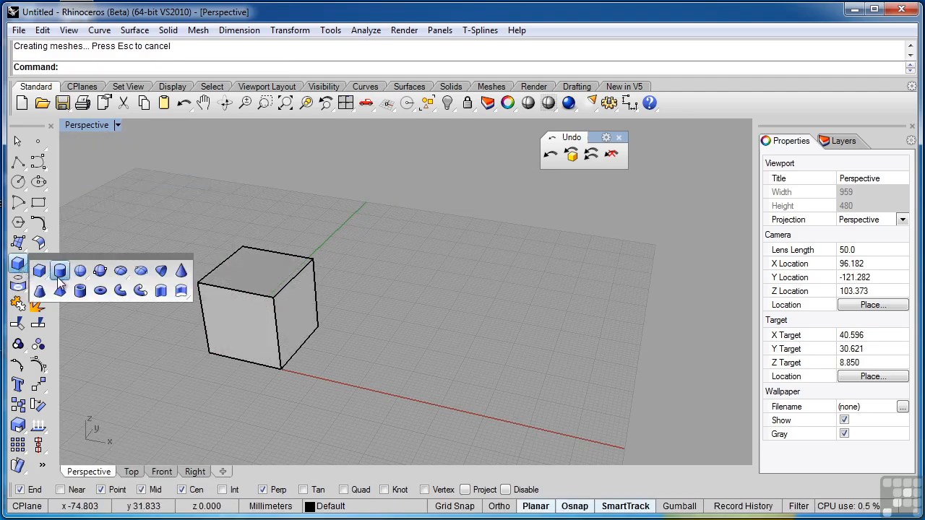
left_click(78, 273)
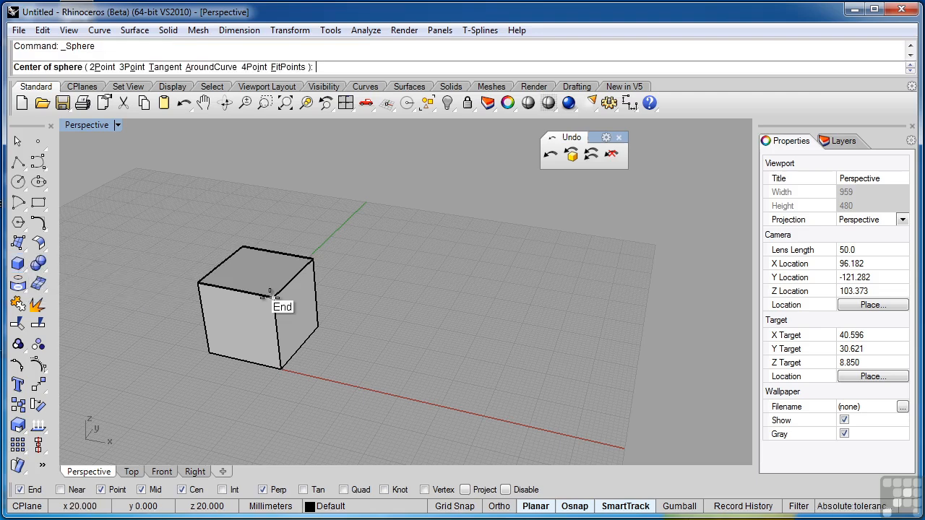
left_click(272, 293)
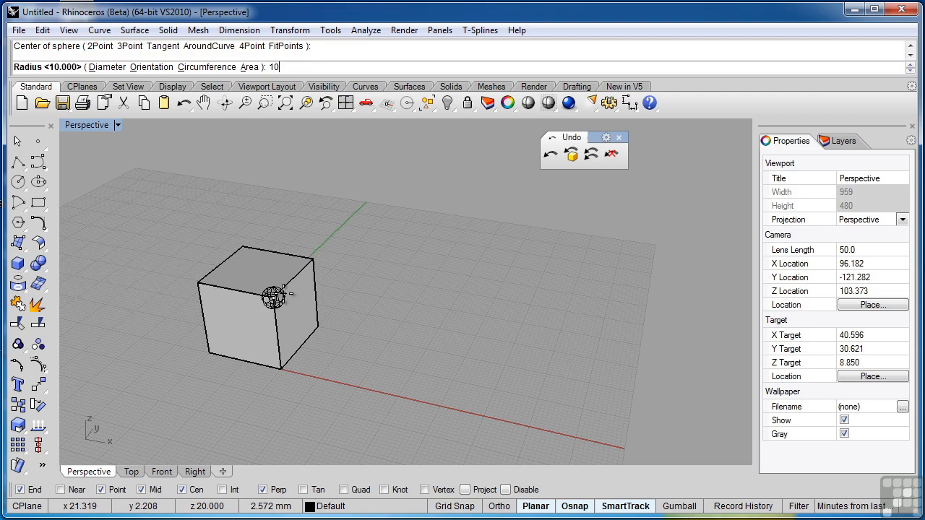
key("Return")
Select the box and sphere and copy them to the right of the originals
right_click_drag(460, 370, 265, 357)
scroll(281, 337, "up", 2)
right_click_drag(301, 339, 256, 330, "shift")
left_click(282, 301)
left_click(245, 345, "shift")
left_click_drag(250, 340, 448, 372)
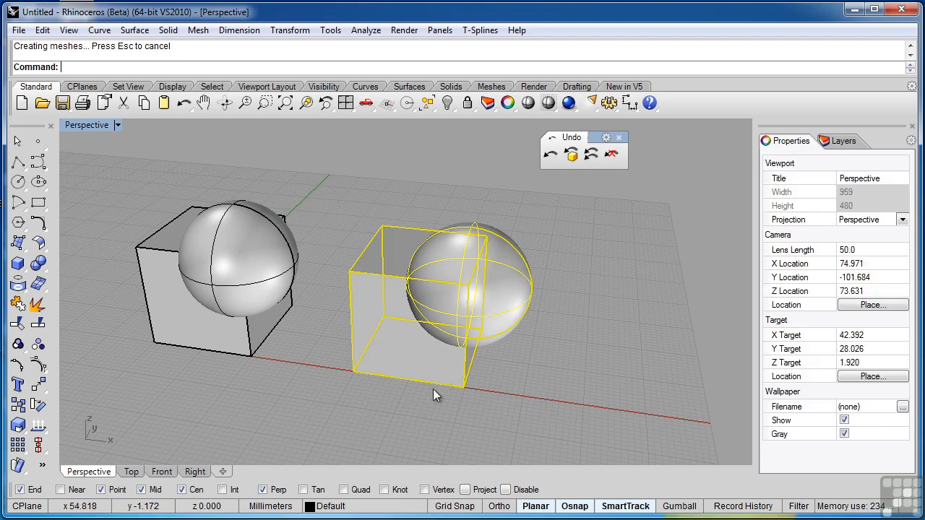
Subtract the sphere from the left box with Boolean Difference
left_click(365, 423)
right_click_drag(339, 374, 344, 402, "shift")
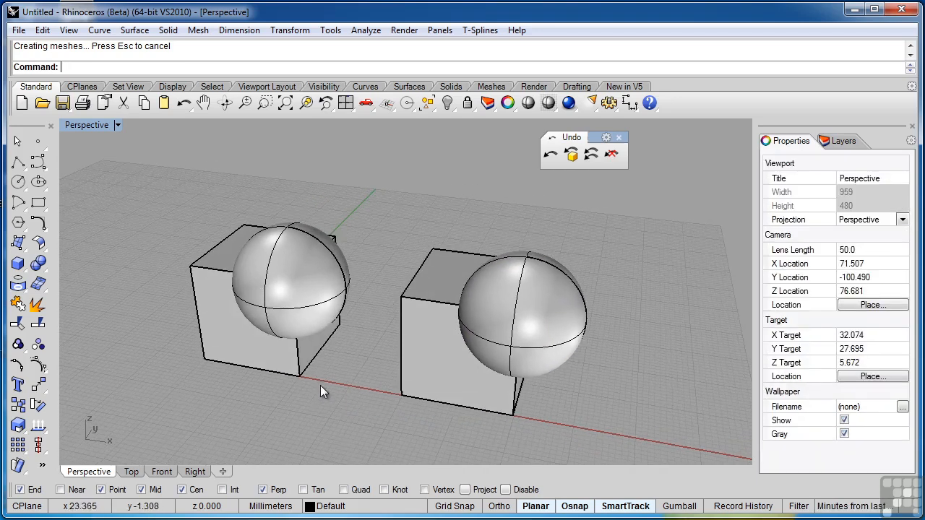
left_click(279, 377)
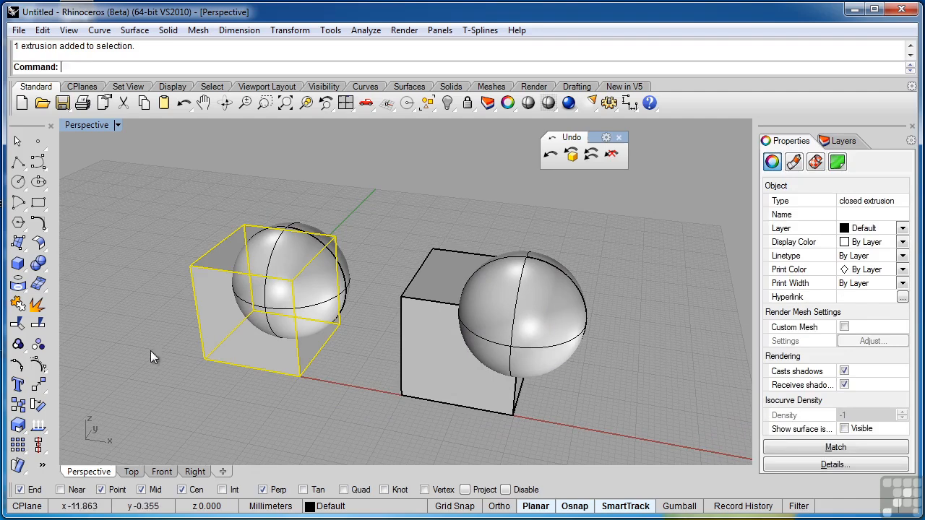
left_click(45, 273)
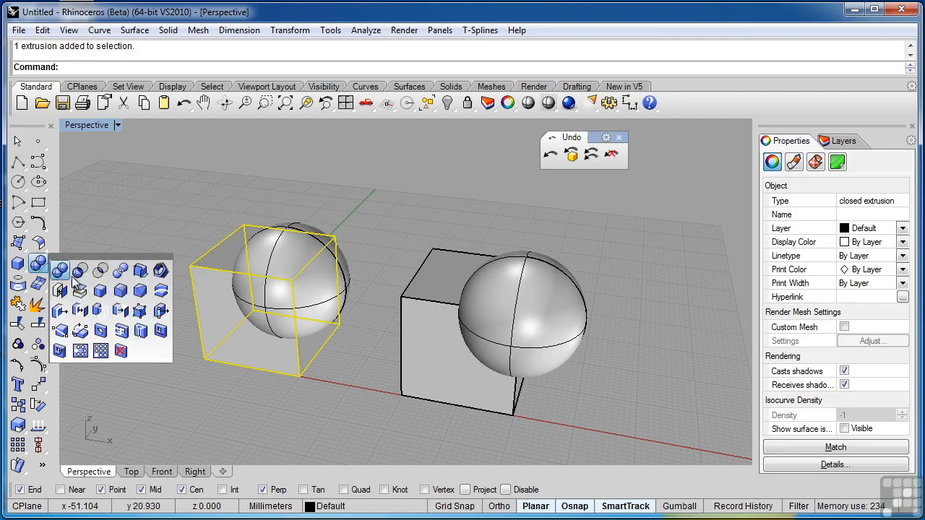
left_click(87, 280)
left_click(294, 261)
key("Return")
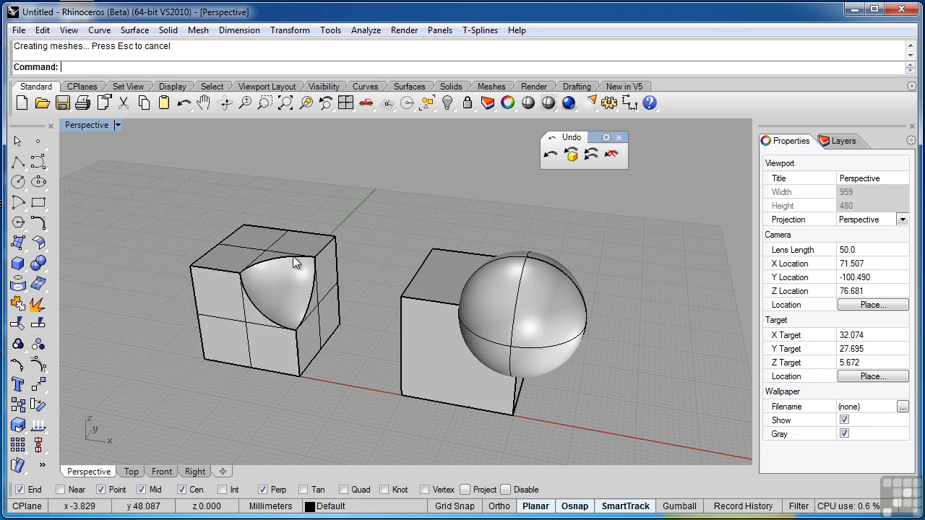
Repeat Boolean Difference to subtract the sphere from the right box
left_click(402, 355)
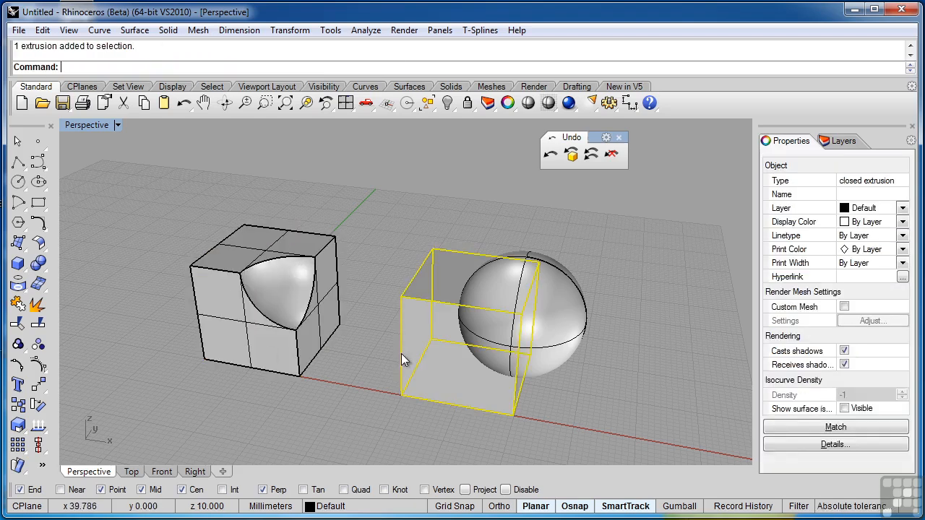
right_click(549, 335)
left_click(548, 335)
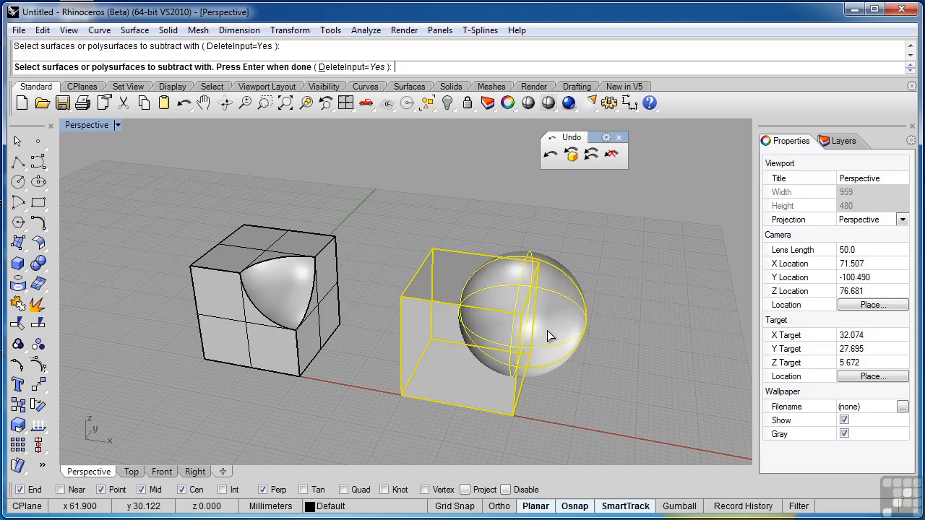
key("Return")
Fillet the edges around the left cube's spherical cavity with a radius of 2
right_click_drag(335, 408, 485, 397)
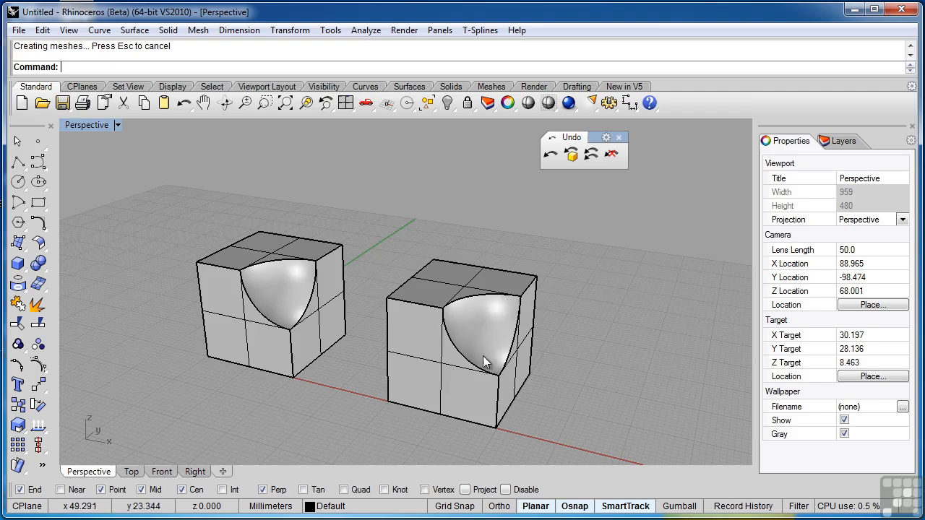
right_click_drag(347, 410, 340, 382, "shift")
left_click(45, 272)
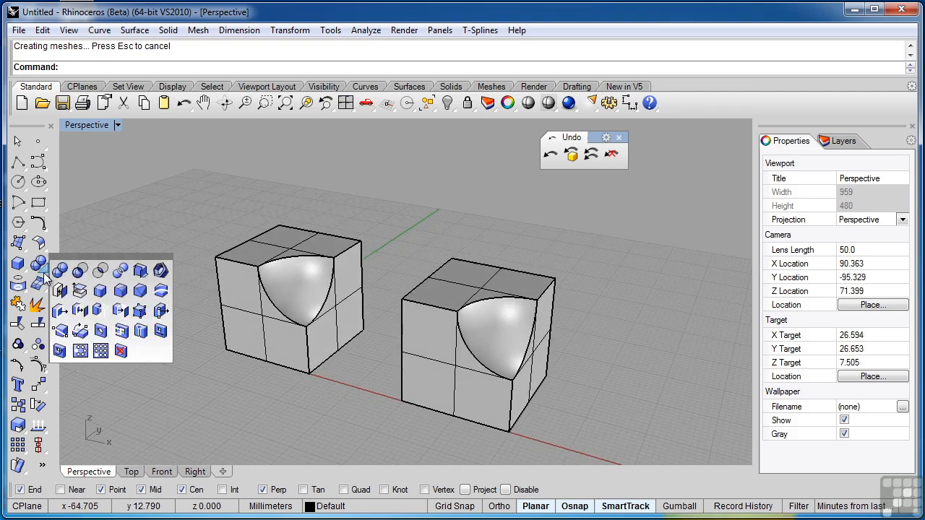
left_click(121, 296)
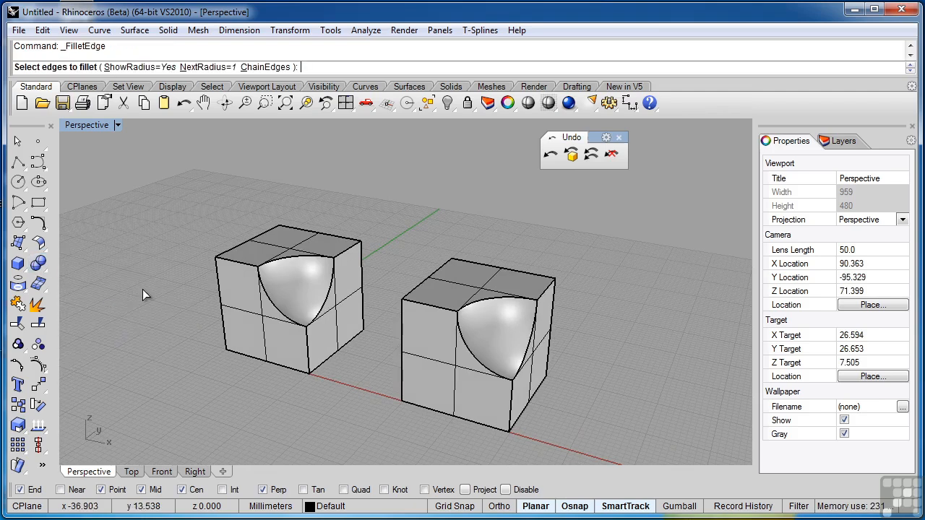
type("2")
key("Return")
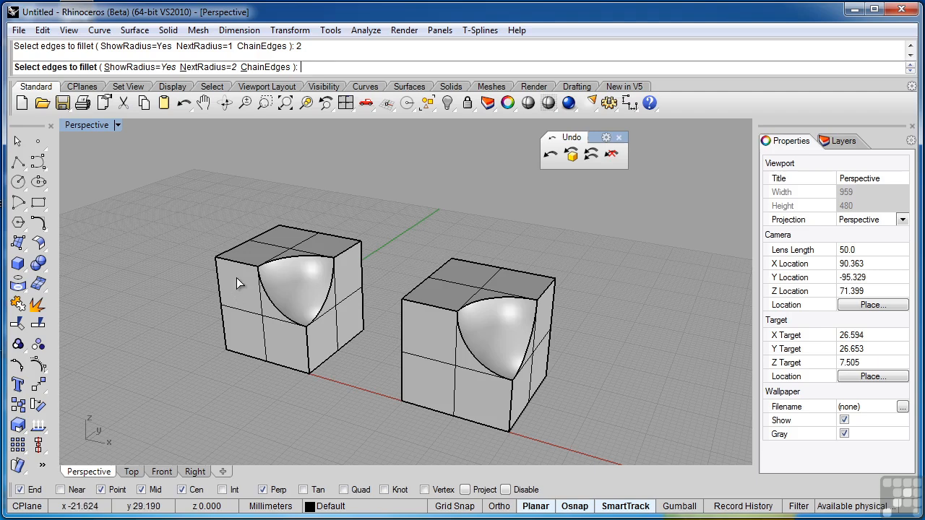
left_click_drag(233, 246, 347, 339)
left_click(344, 252)
left_click(306, 348)
left_click(238, 265)
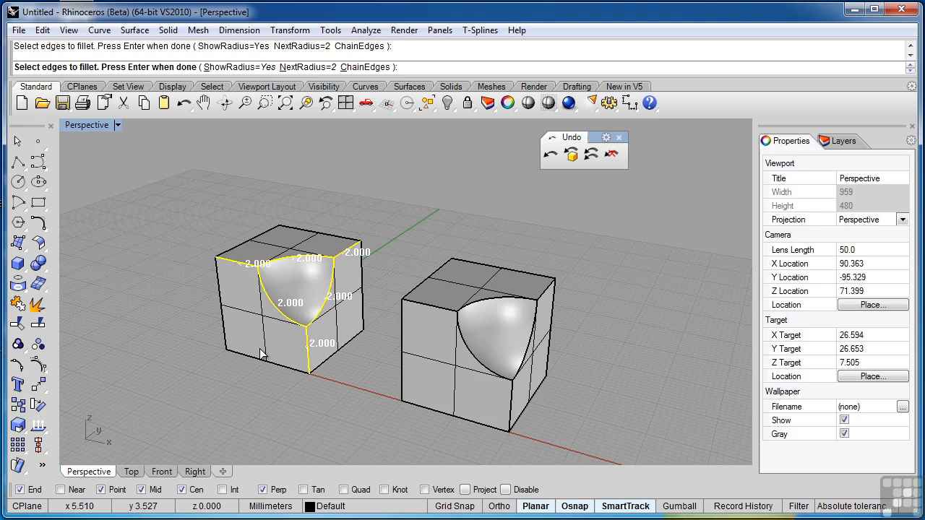
key("Return")
key("Return")
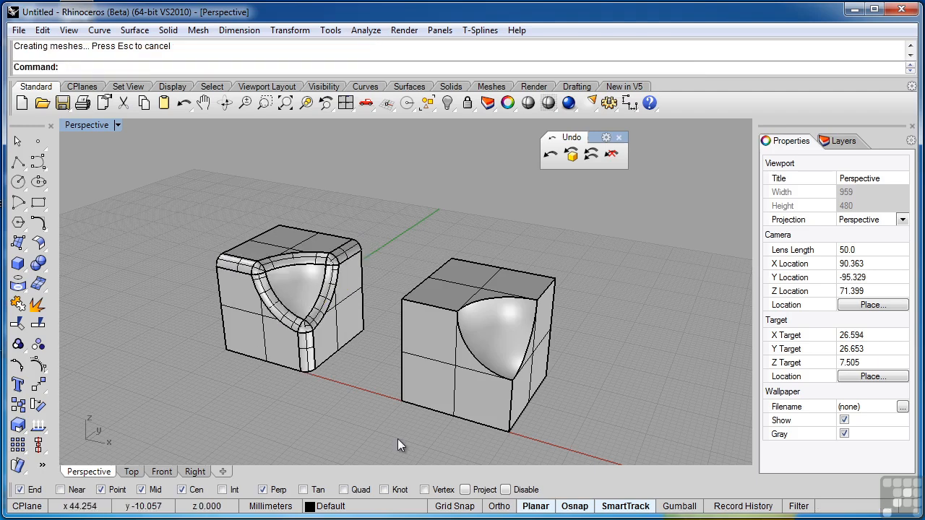
Fillet the edges around the right box's spherical cavity, setting all fillet handles to a radius of 3
key("Return")
left_click_drag(406, 268, 542, 388)
left_click(548, 292)
left_click(511, 404)
left_click(444, 310)
key("Return")
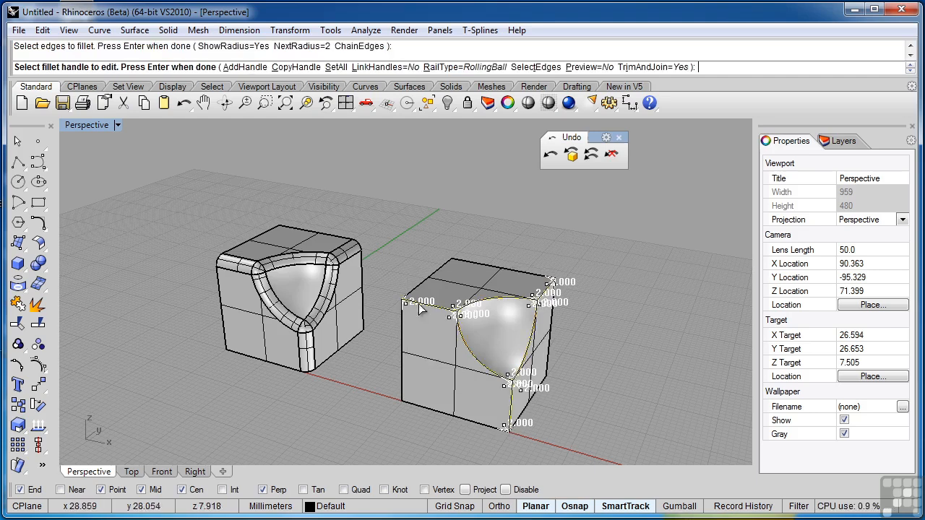
left_click(336, 67)
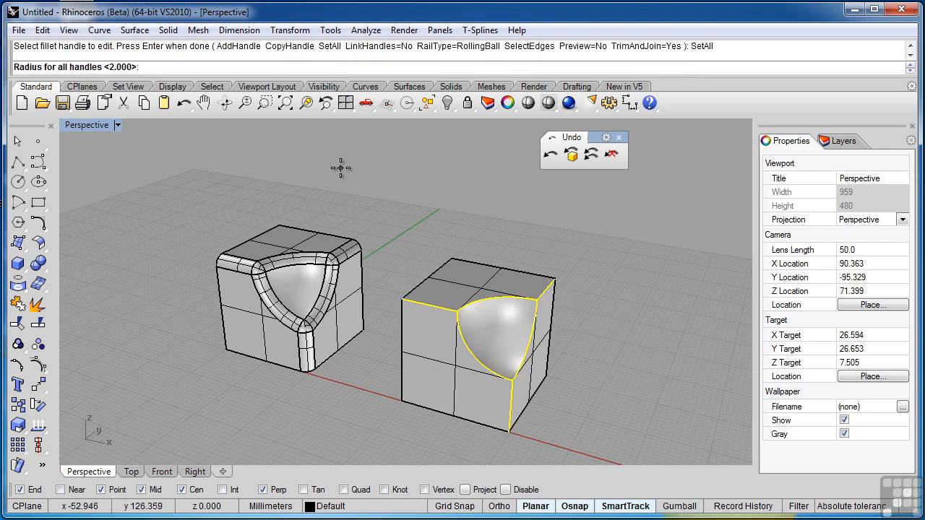
type("3")
key("Return")
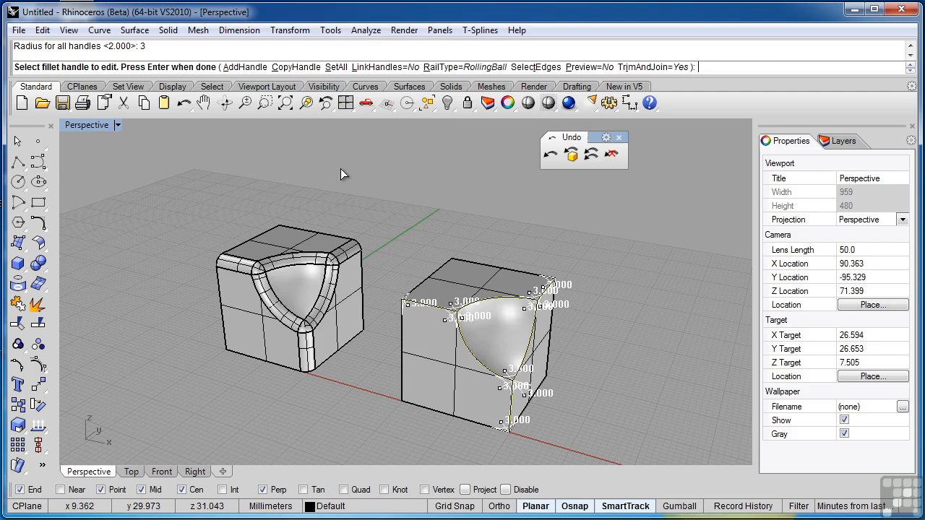
key("Return")
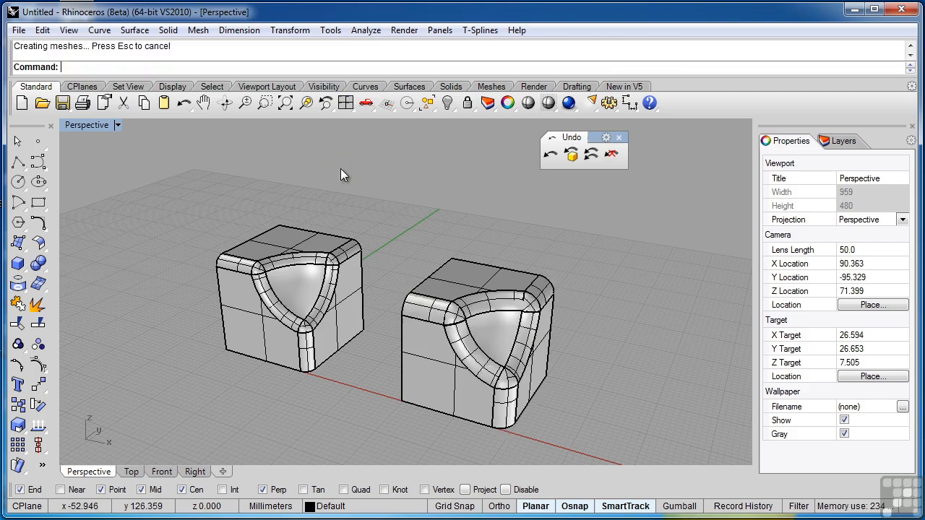
Switch the Perspective view to Rendered display mode and then back to Shaded
right_click_drag(338, 167, 374, 294)
scroll(373, 294, "up", 2)
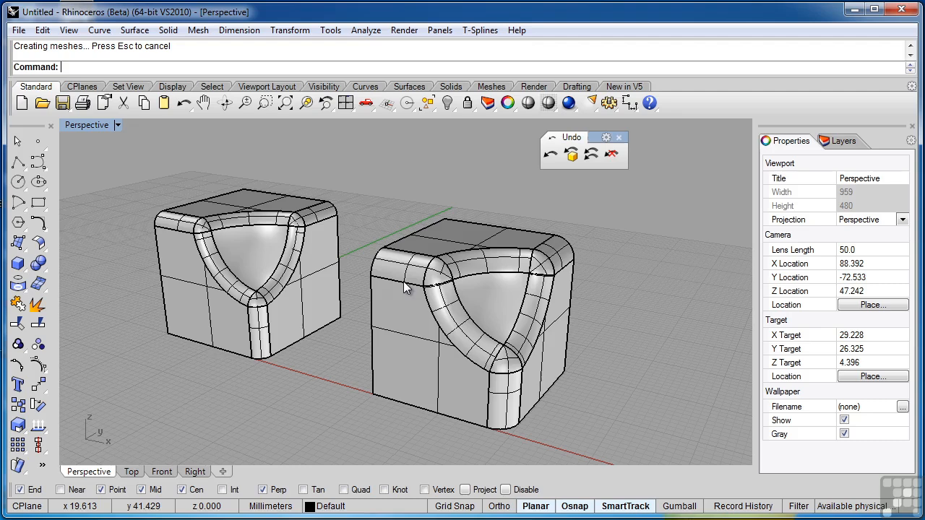
left_click(117, 126)
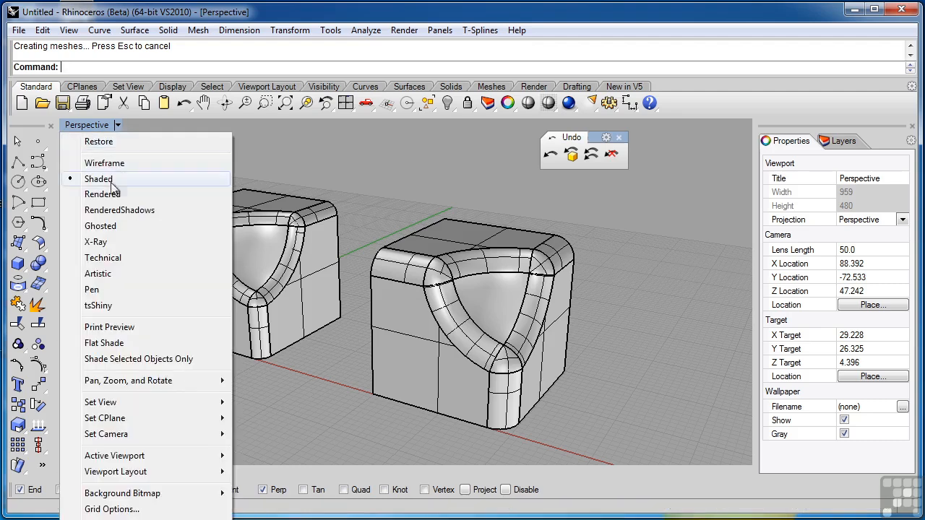
left_click(110, 197)
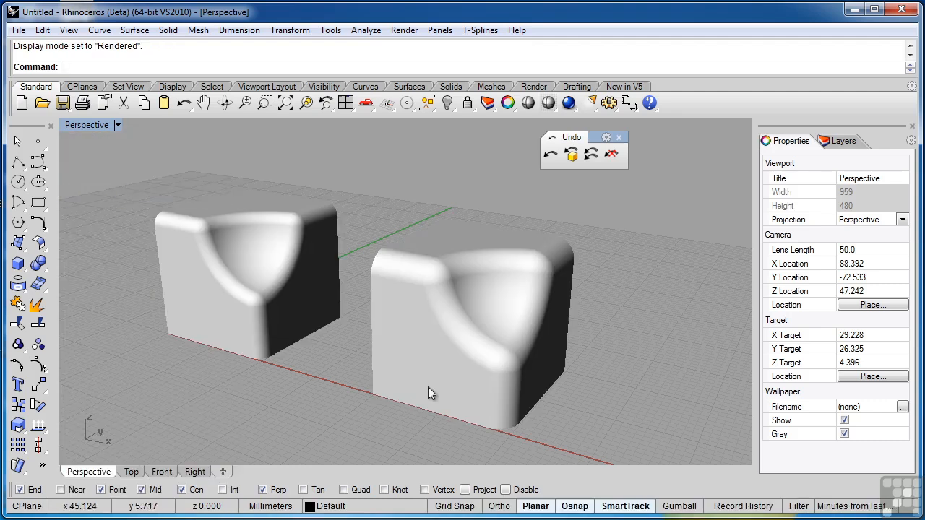
mouse_move(359, 400)
right_mouse_down()
mouse_move(320, 407)
mouse_move(354, 404)
right_mouse_up()
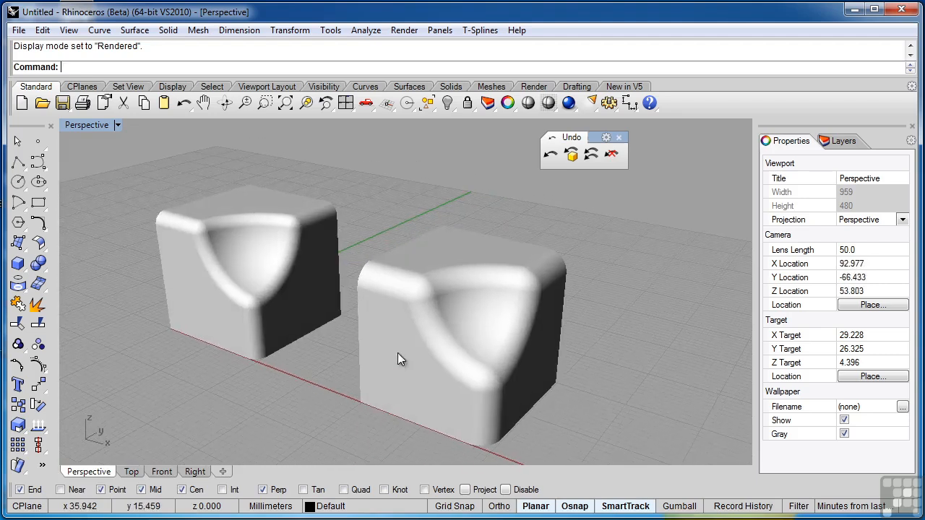
left_click(117, 125)
left_click(102, 184)
right_click_drag(206, 340, 270, 340, "shift")
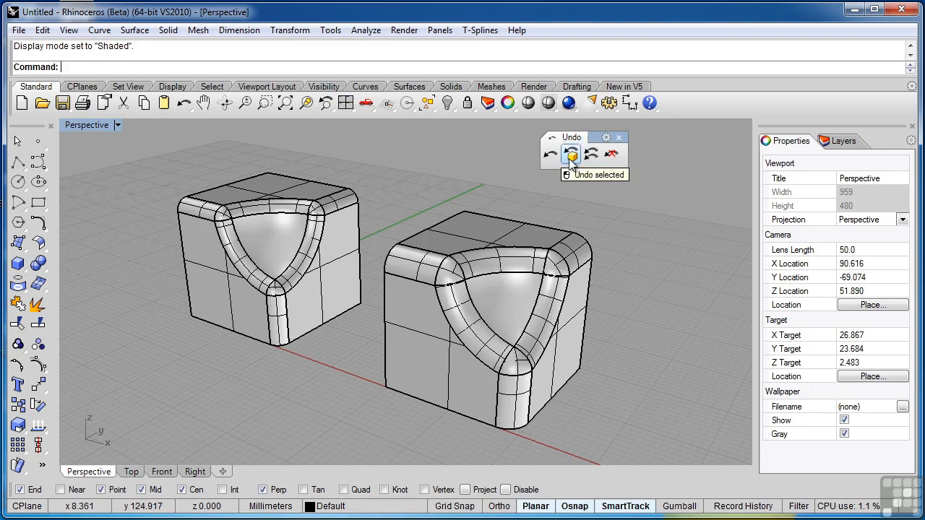
Select the left box and undo only its fillet with Undo Selected
left_click(335, 232)
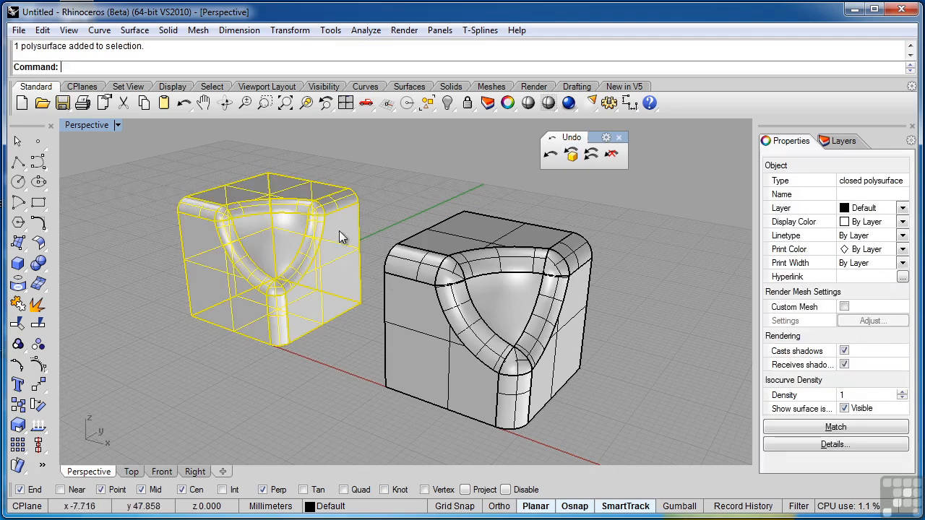
left_click(570, 155)
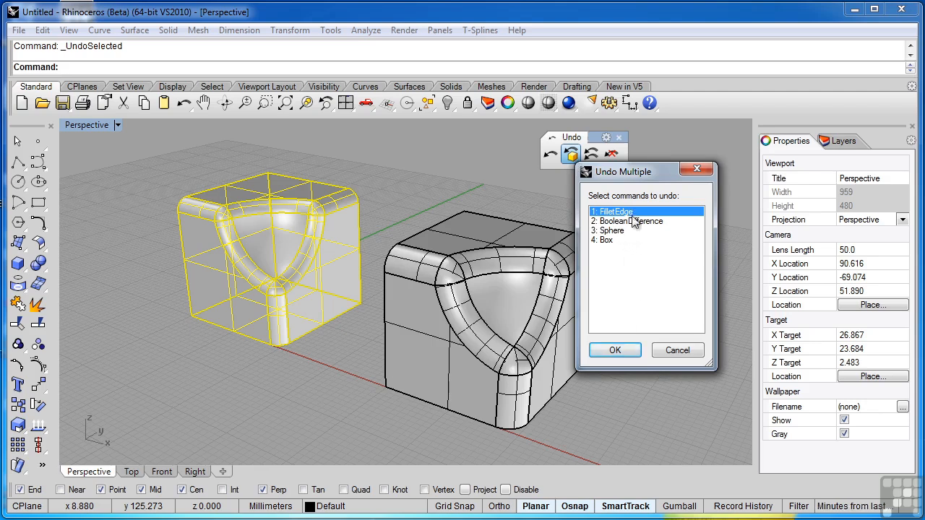
left_click(615, 351)
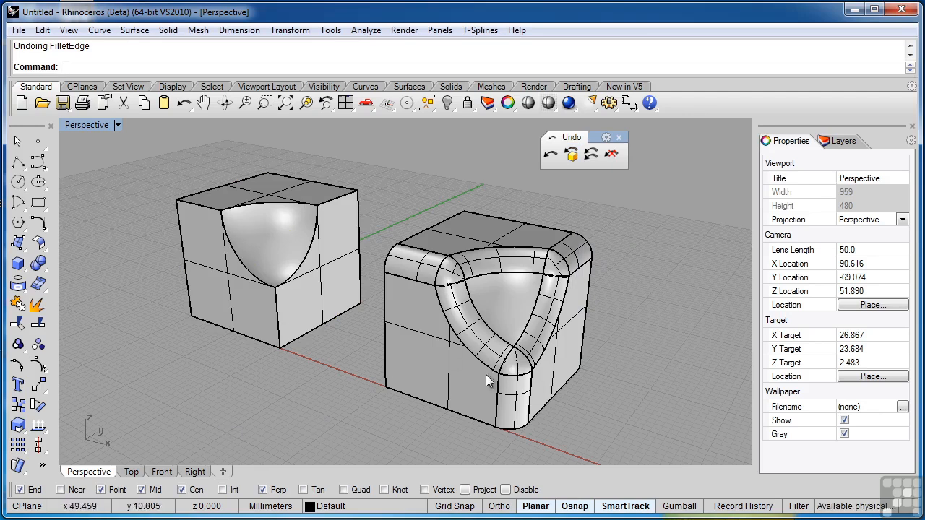
Fillet the edges around the left box's spherical cavity again with a radius of 3
left_click(39, 265)
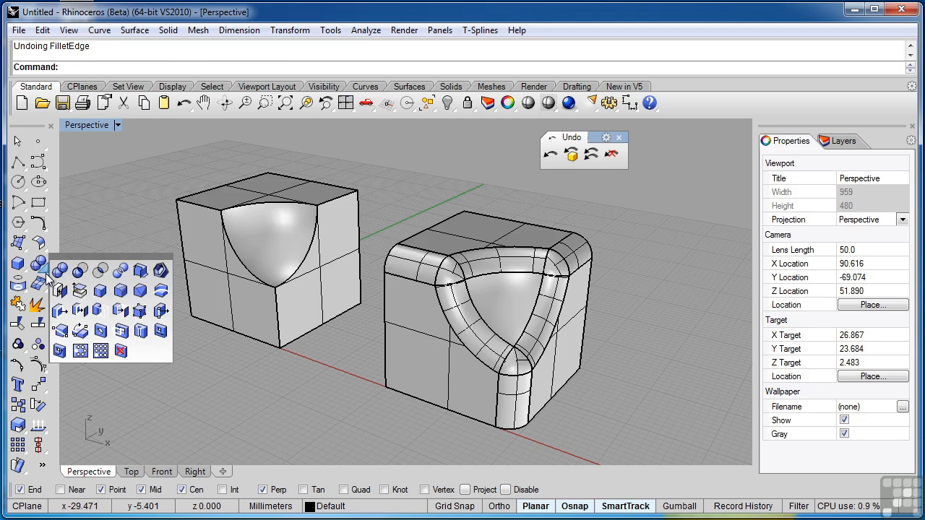
left_click(127, 294)
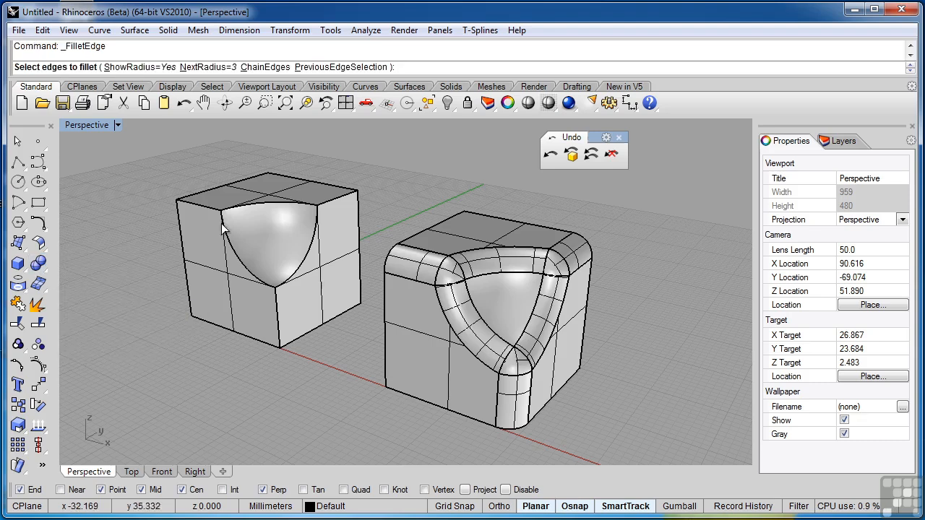
left_click_drag(196, 178, 336, 301)
right_click_drag(224, 235, 267, 244)
left_click(247, 206, "ctrl")
left_click(220, 234)
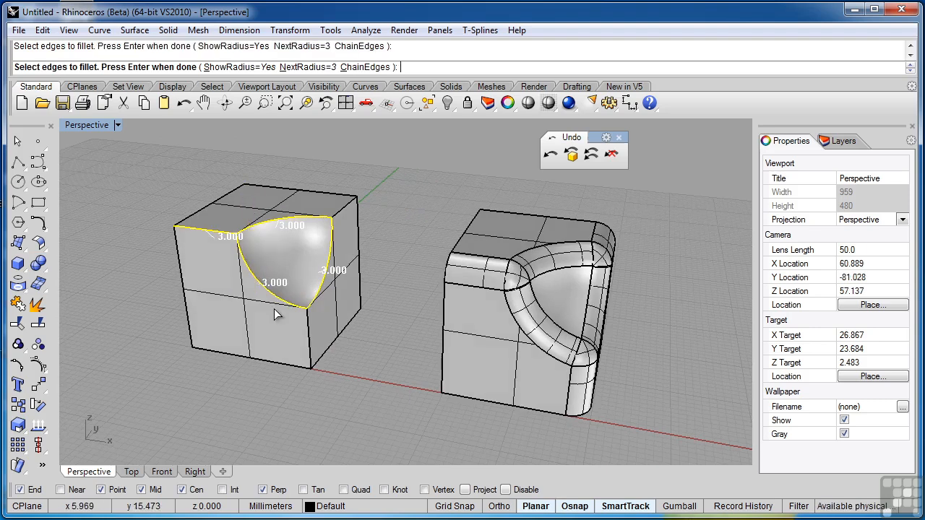
left_click(344, 207)
key("Return")
key("Return")
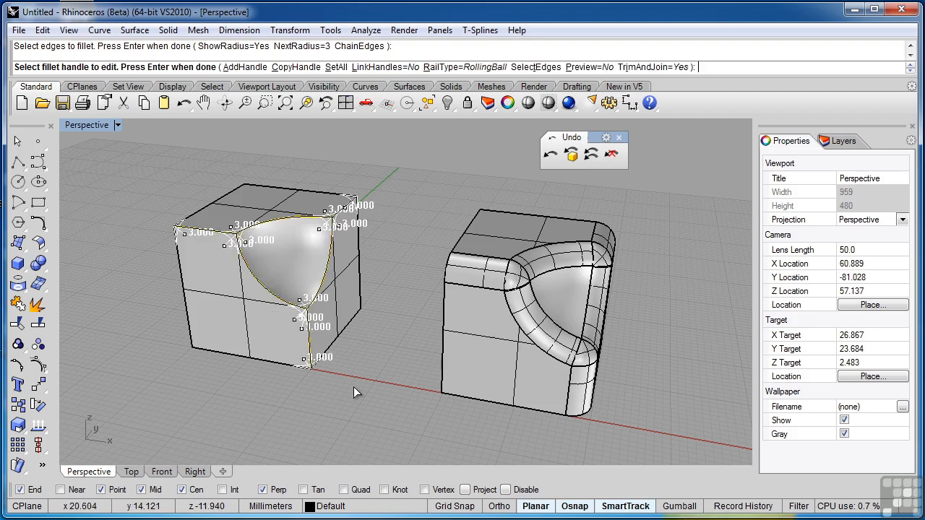
Review the list of undoable commands in the Undo Multiple dialog, then cancel it
right_click_drag(354, 388, 294, 341)
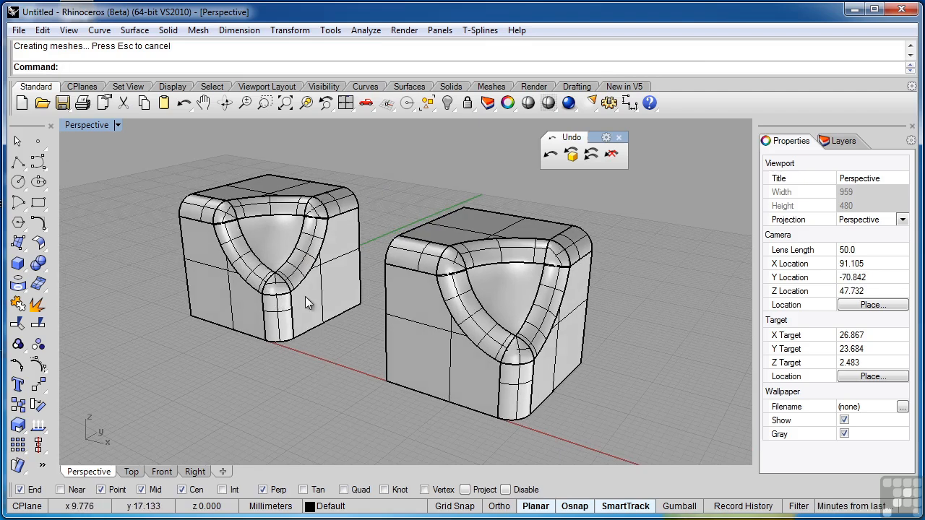
right_click_drag(397, 194, 388, 200, "shift")
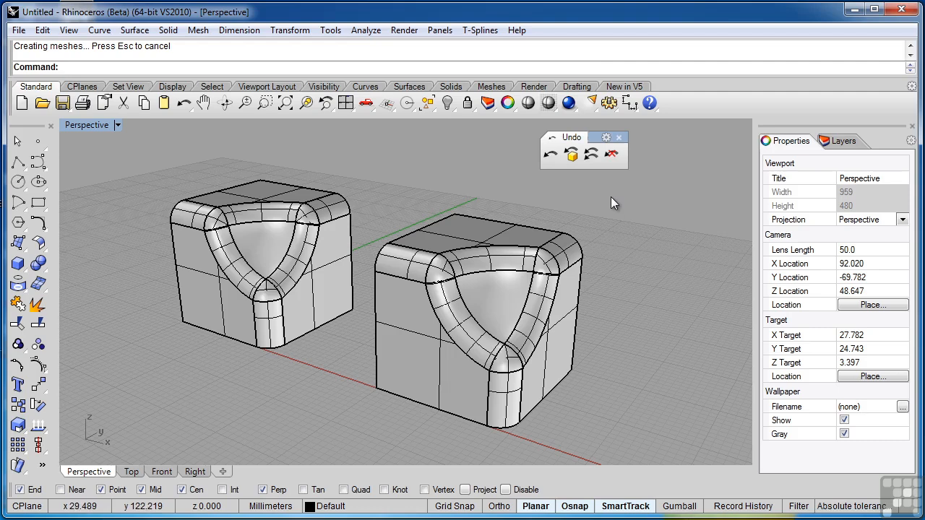
left_click(590, 158)
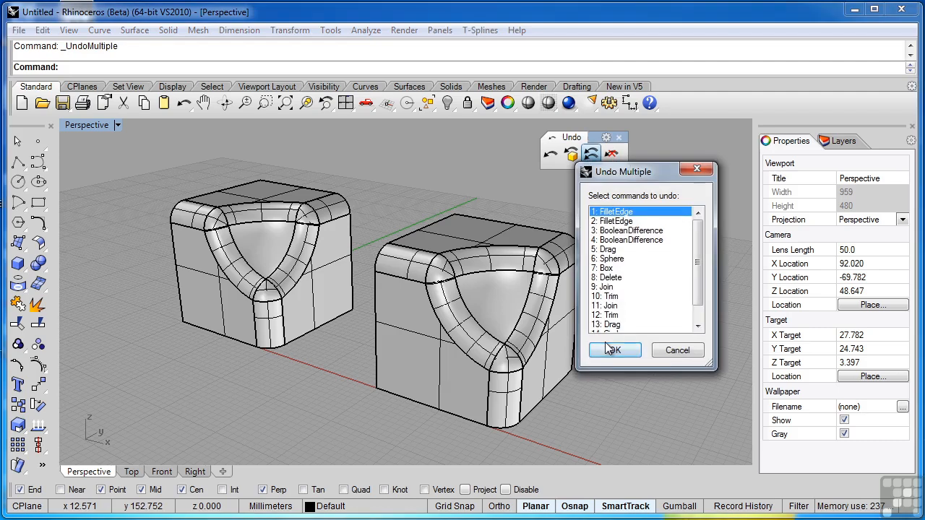
left_click_drag(653, 370, 652, 409)
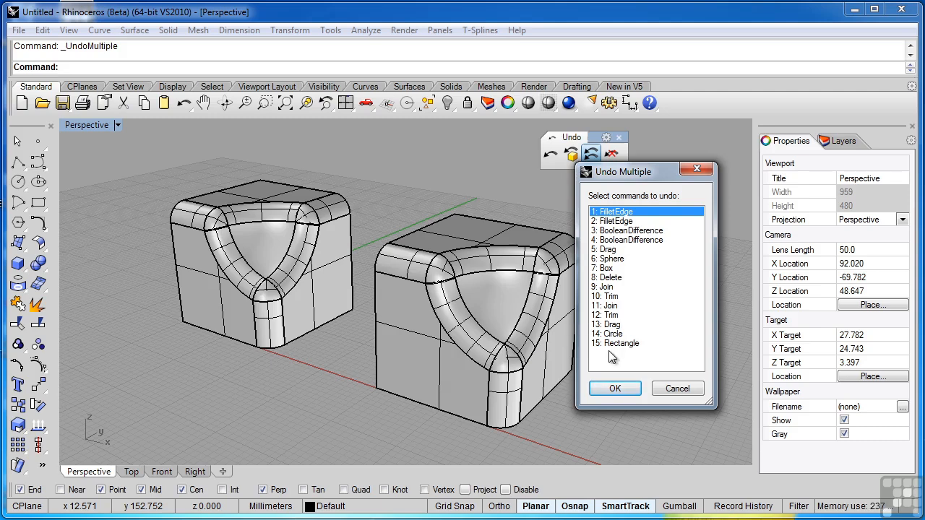
left_click(672, 396)
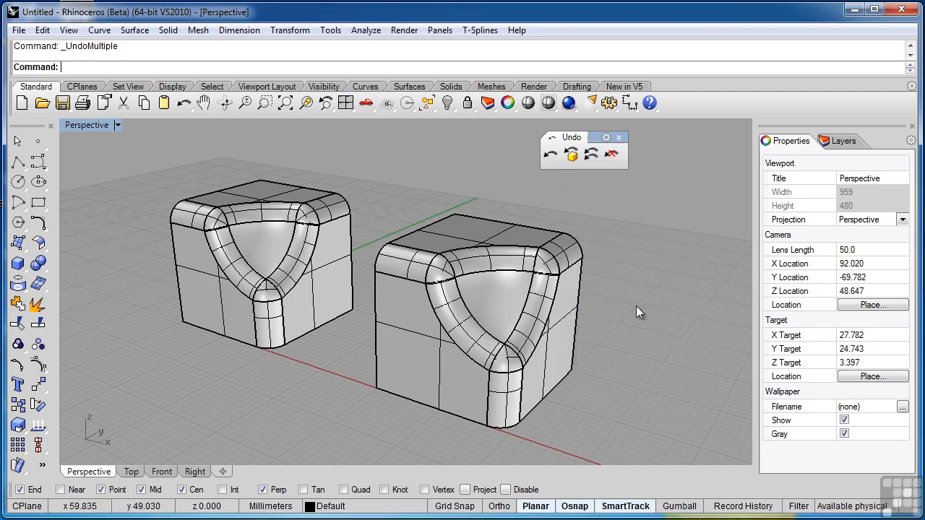
Clear the undo and redo lists, then try Undo Multiple on the emptied history
left_click(611, 157)
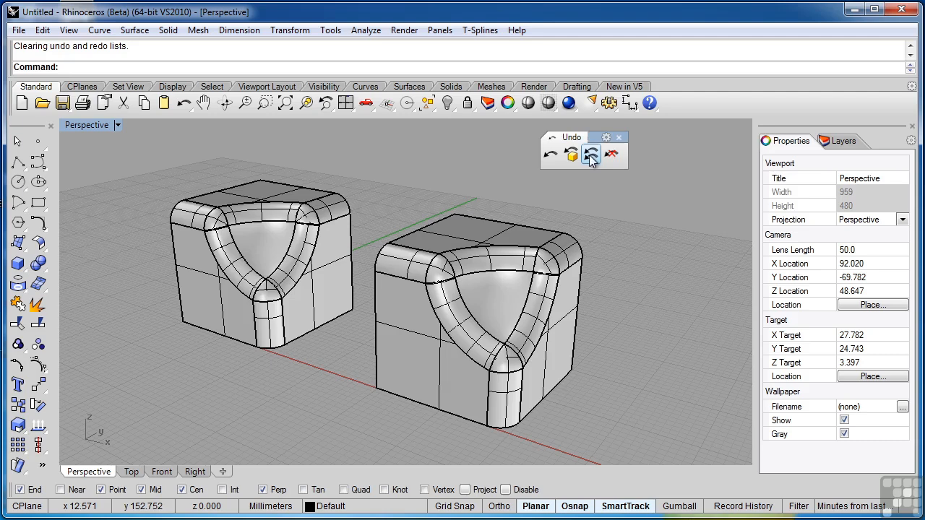
left_click(591, 156)
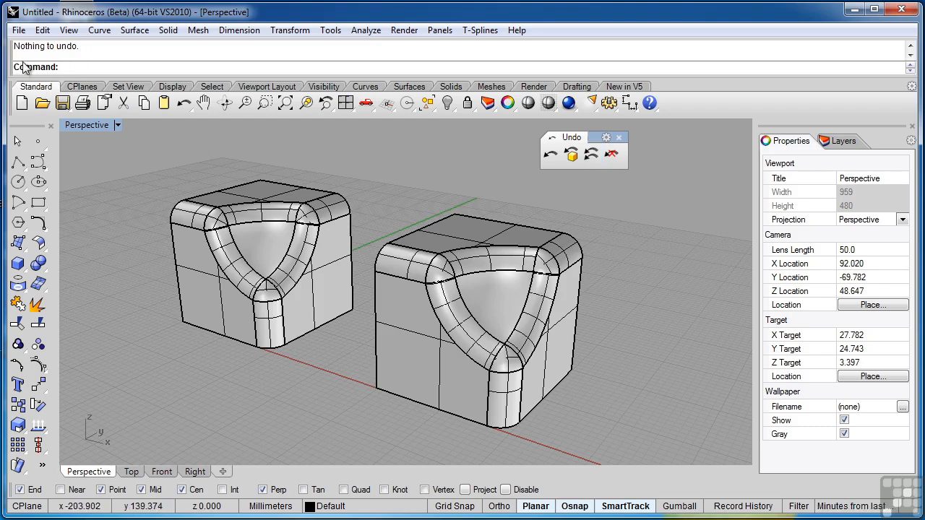
In the General options, set the minimum number of undos to 20 and maximum undo memory to 256 MB
left_click(16, 34)
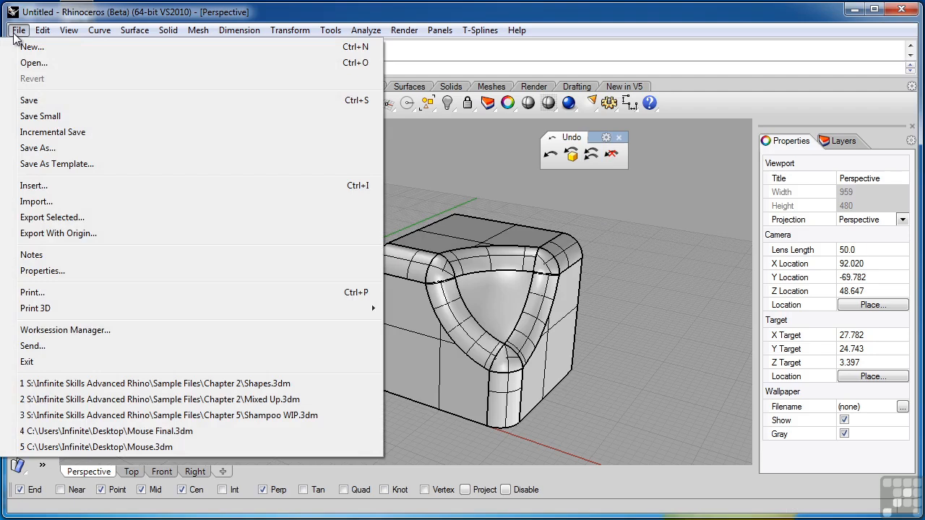
left_click(45, 269)
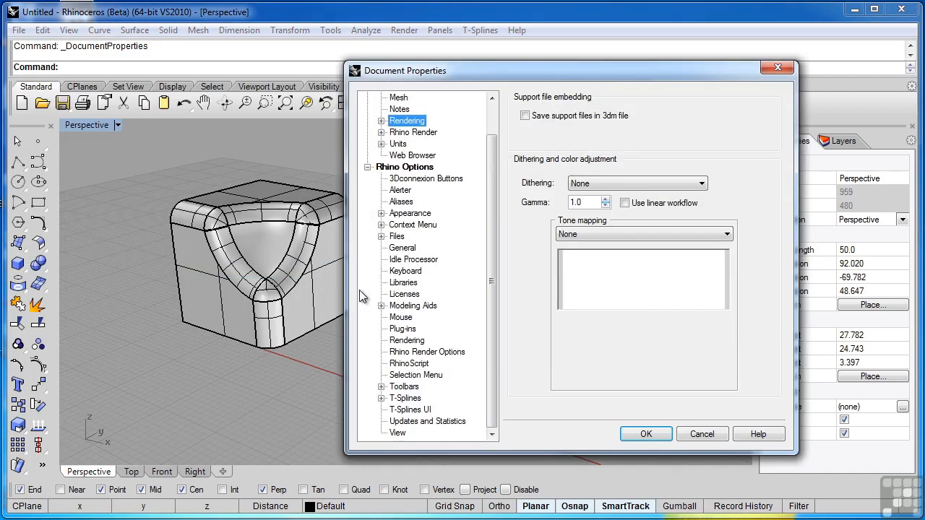
left_click(397, 249)
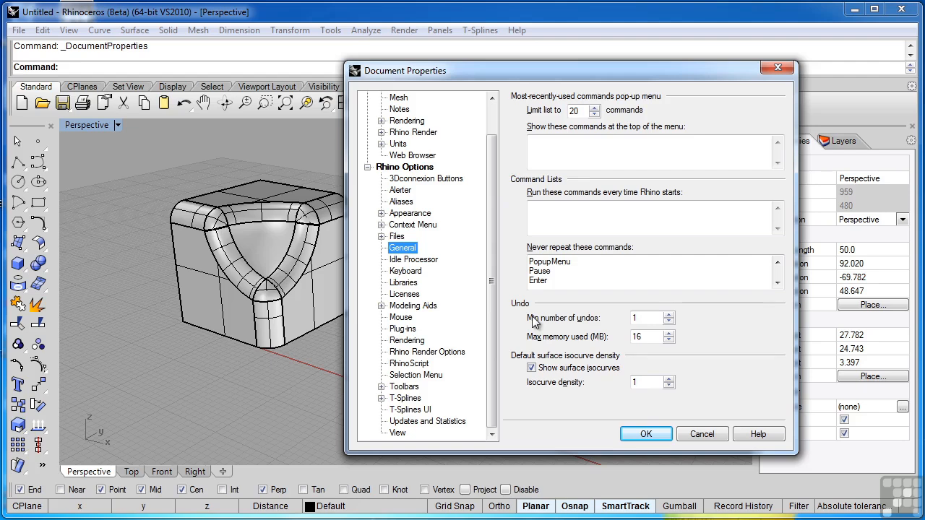
double_click(644, 318)
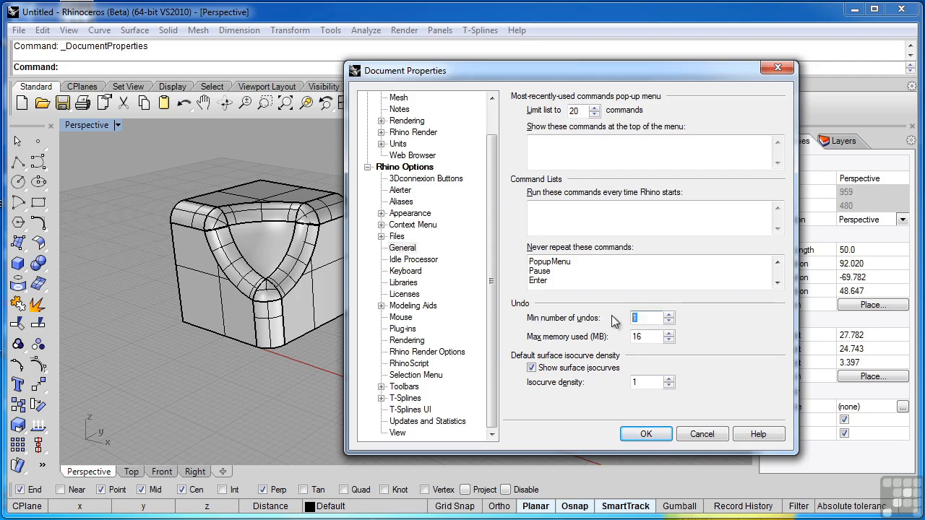
type("20")
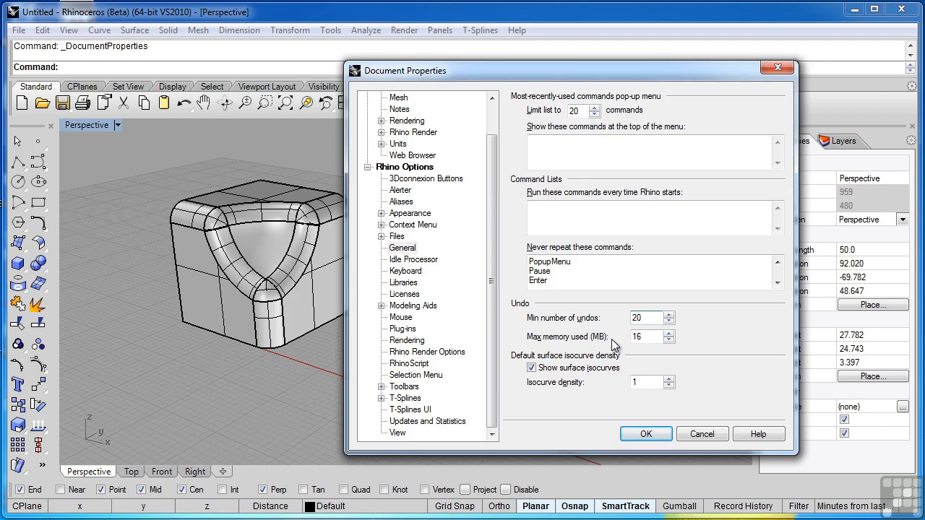
double_click(643, 337)
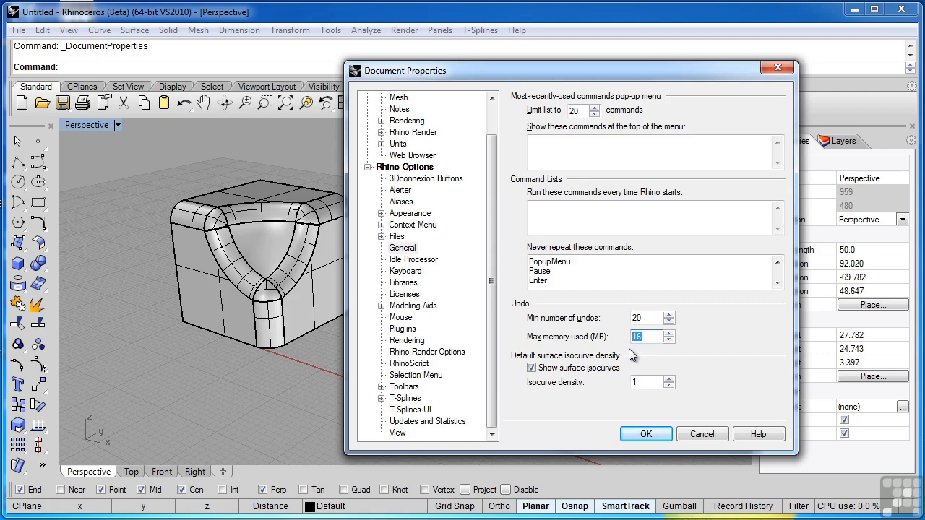
type("256")
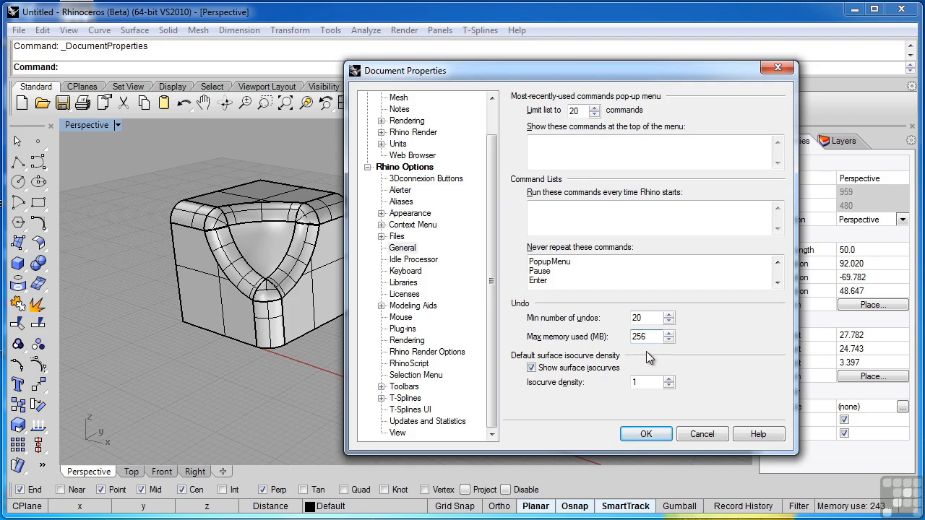
left_click(654, 435)
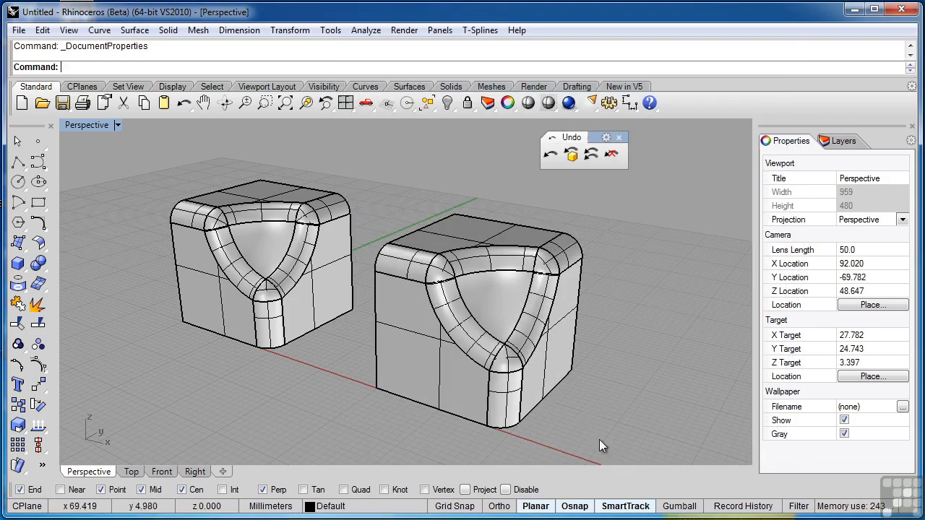